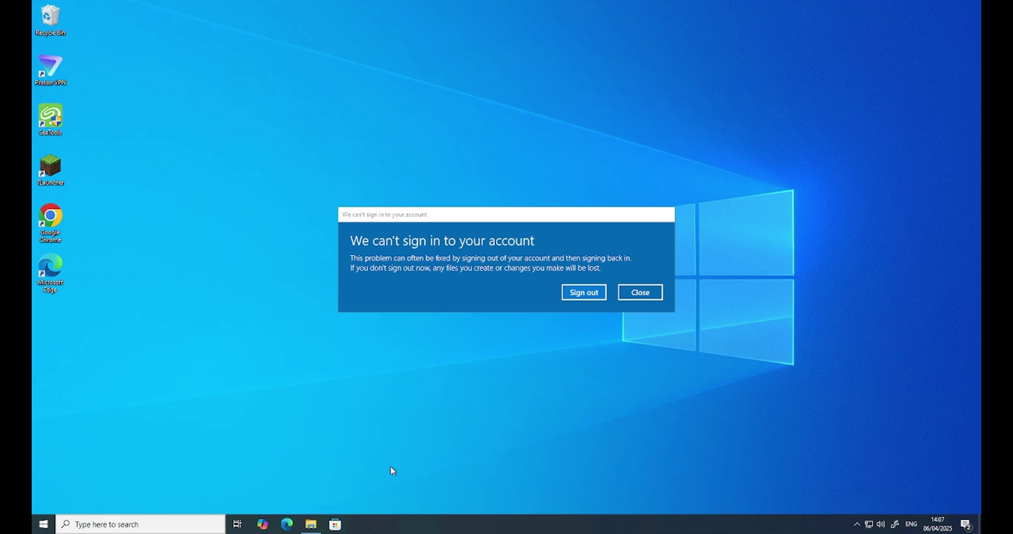
Dismiss the 'We can't sign in to your account' warning with Escape.
key(Escape)
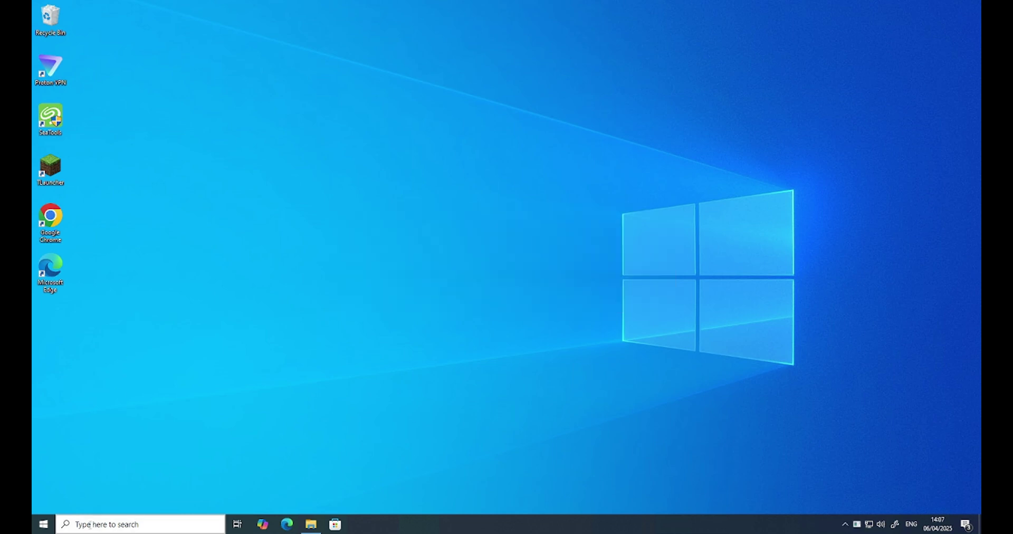
Launch Task Manager from the taskbar menu, centre its window and expand it to More details.
right_click(531, 528)
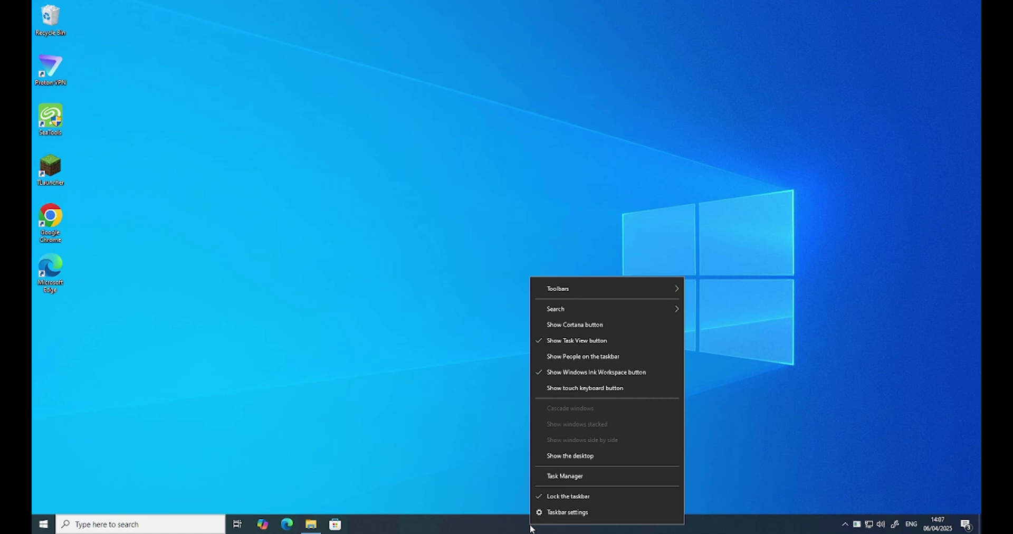
right_click(491, 525)
right_click(490, 523)
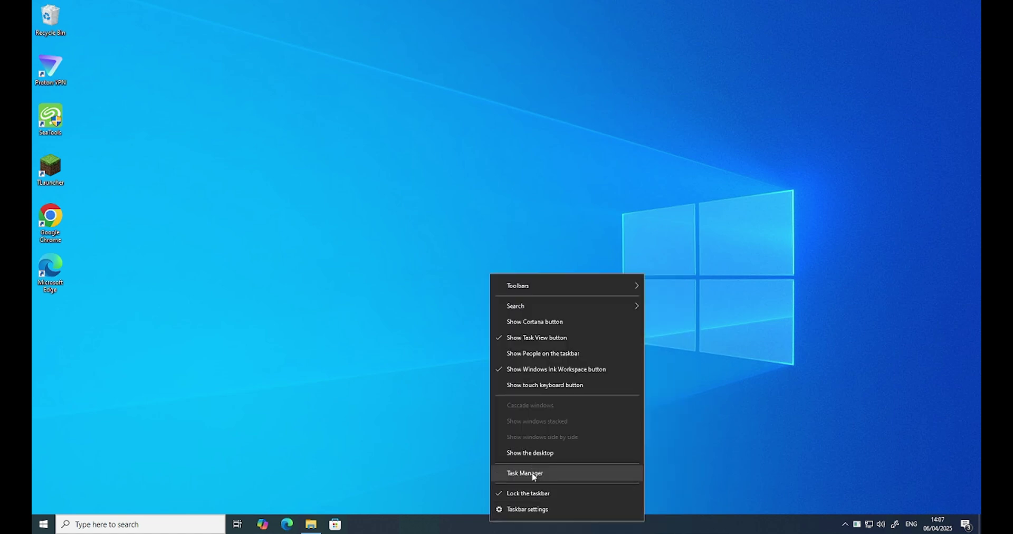
click(533, 473)
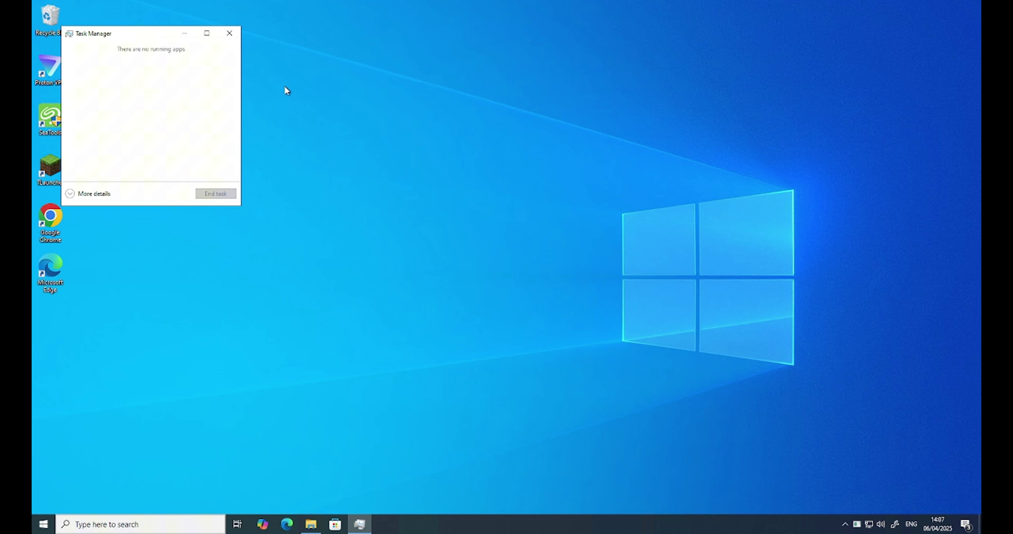
drag(141, 35, 550, 120)
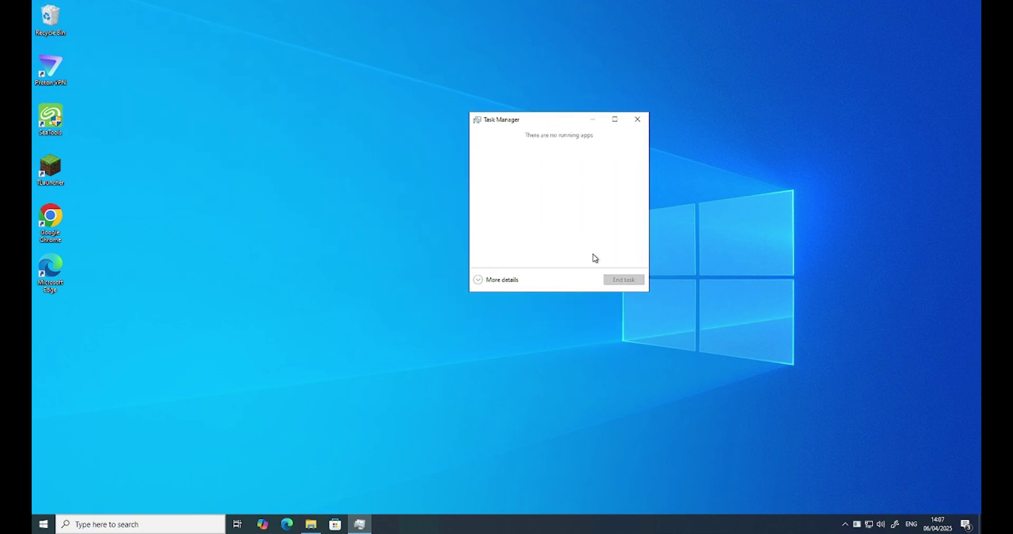
click(499, 281)
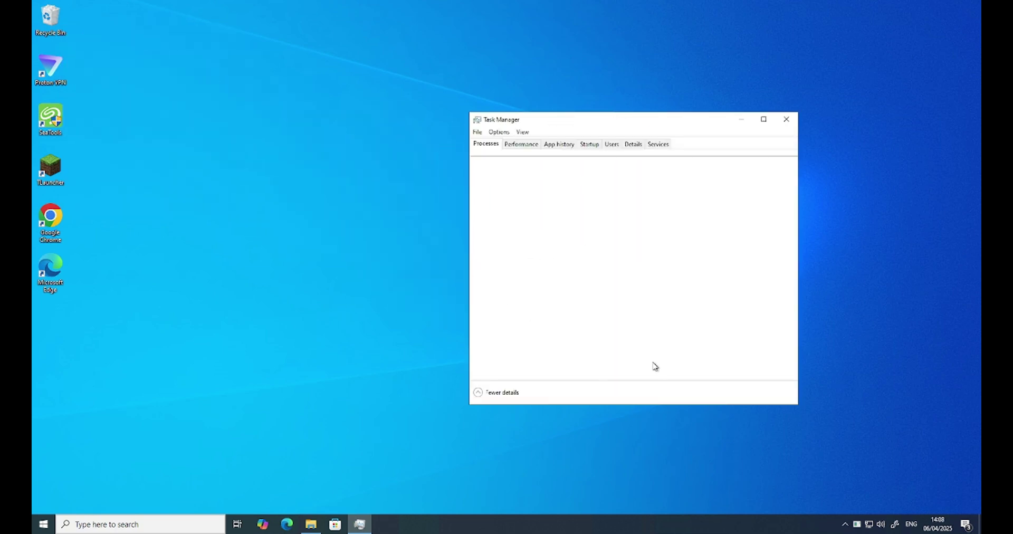
Run 'cmd' as a new task from Task Manager's File menu and reposition the Command Prompt window.
click(476, 132)
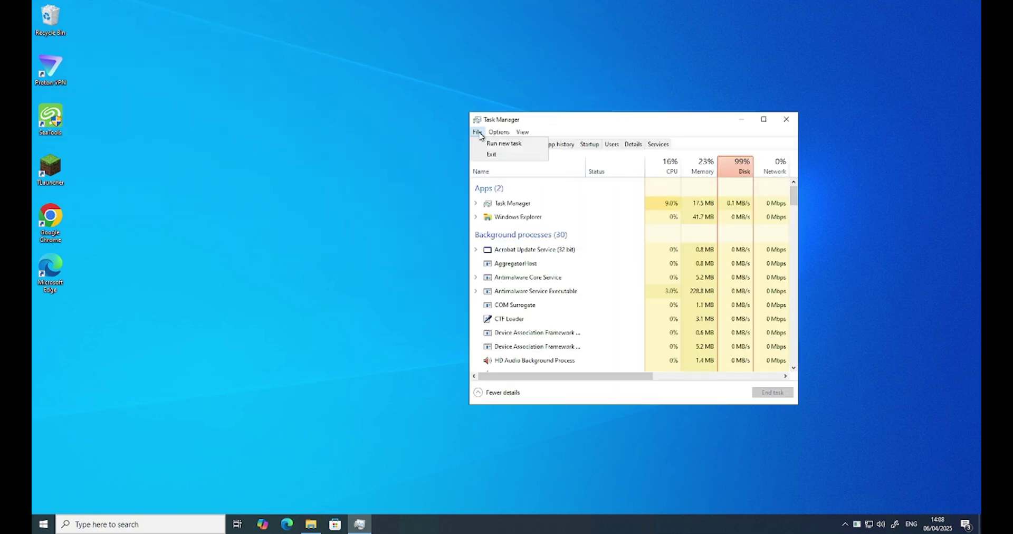
click(506, 148)
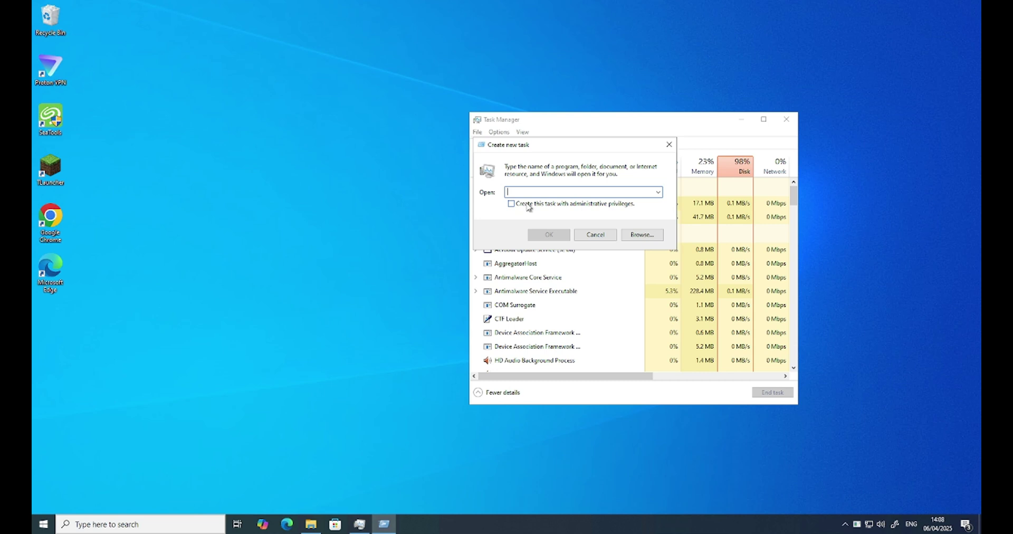
text(cmd)
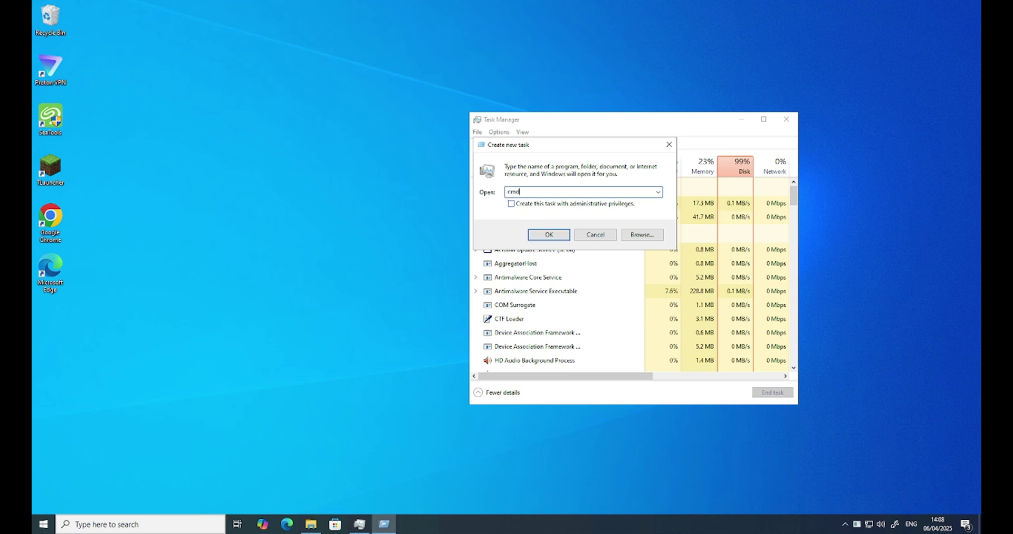
key(Return)
drag(317, 52, 397, 86)
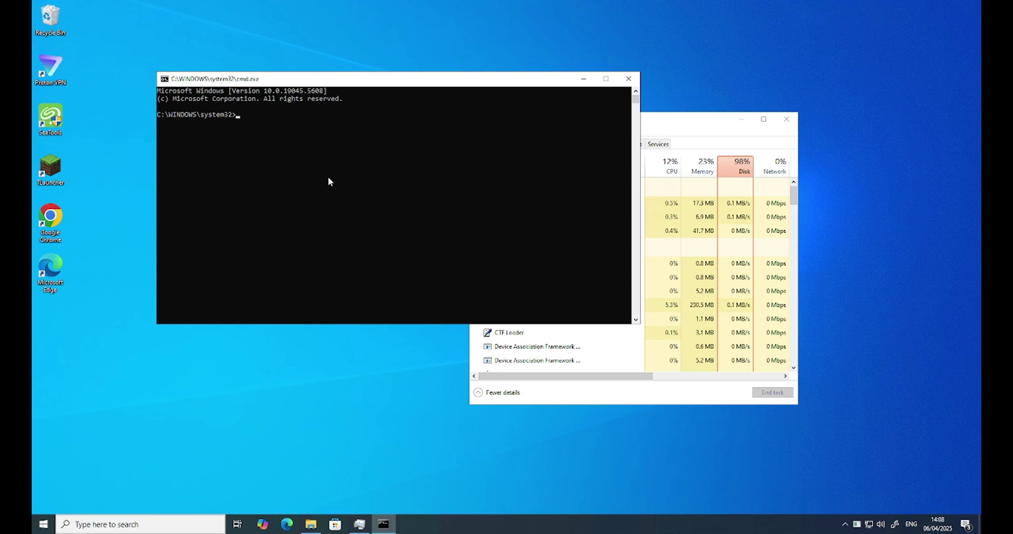
Run 'whoami /user' in Command Prompt and select the line showing the user name and SID.
text(whoami )
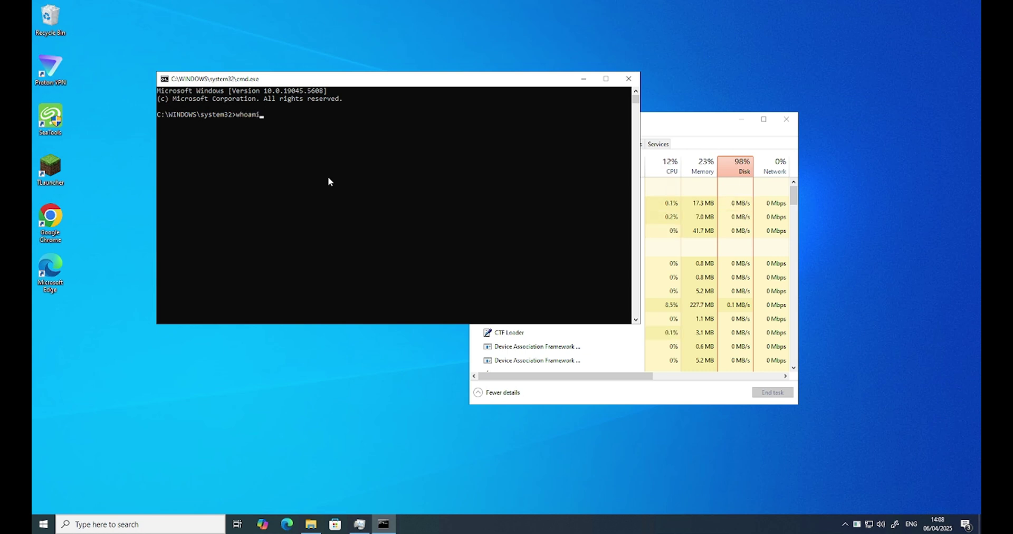
text(/user)
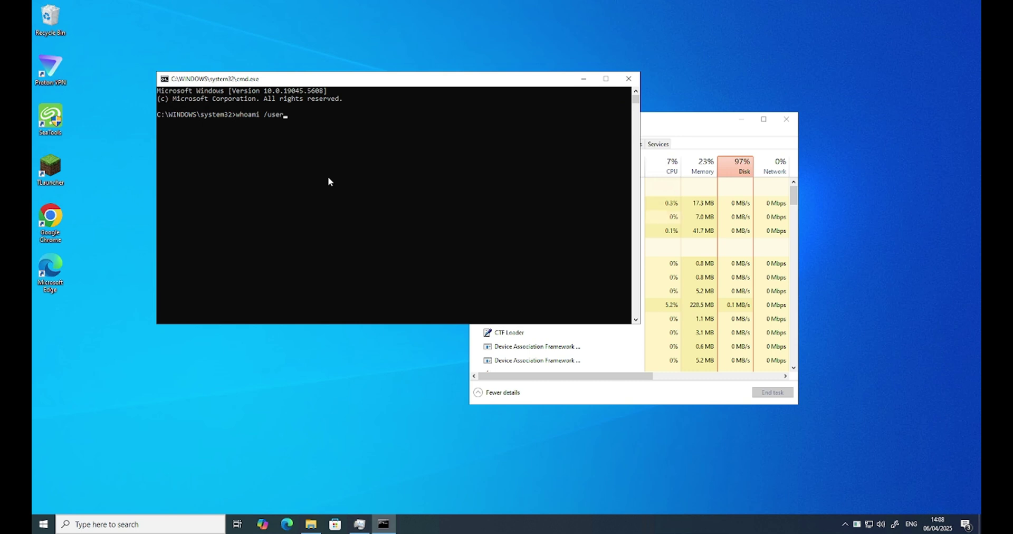
key(Return)
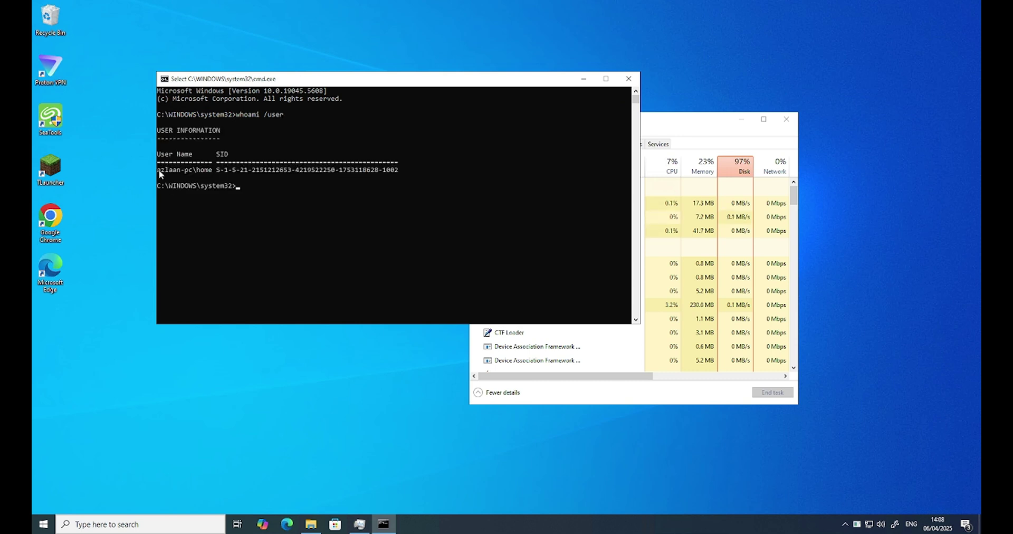
drag(158, 169, 399, 171)
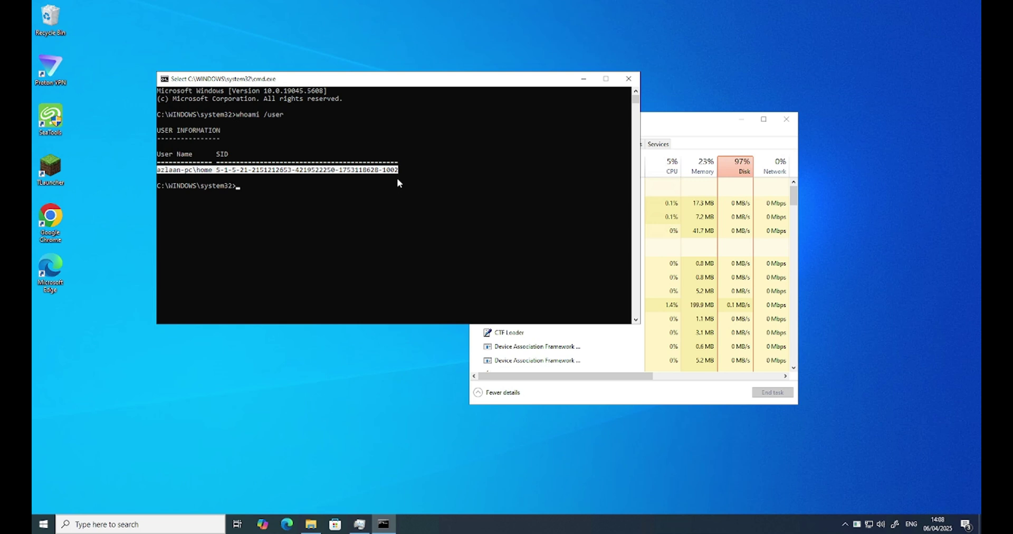
click(398, 180)
Move the console up and left, and return to Task Manager's File menu to run another task.
drag(362, 81, 264, 22)
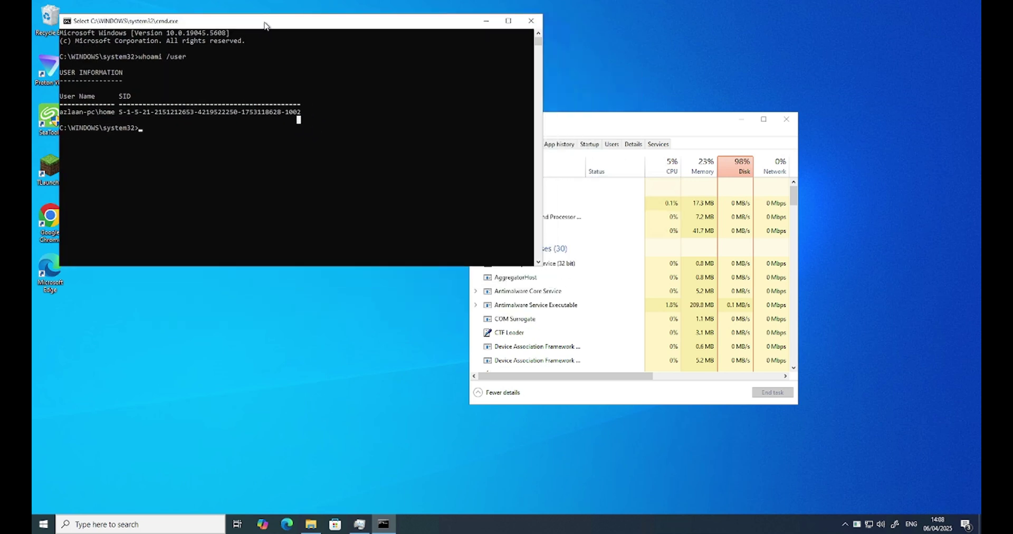
click(584, 126)
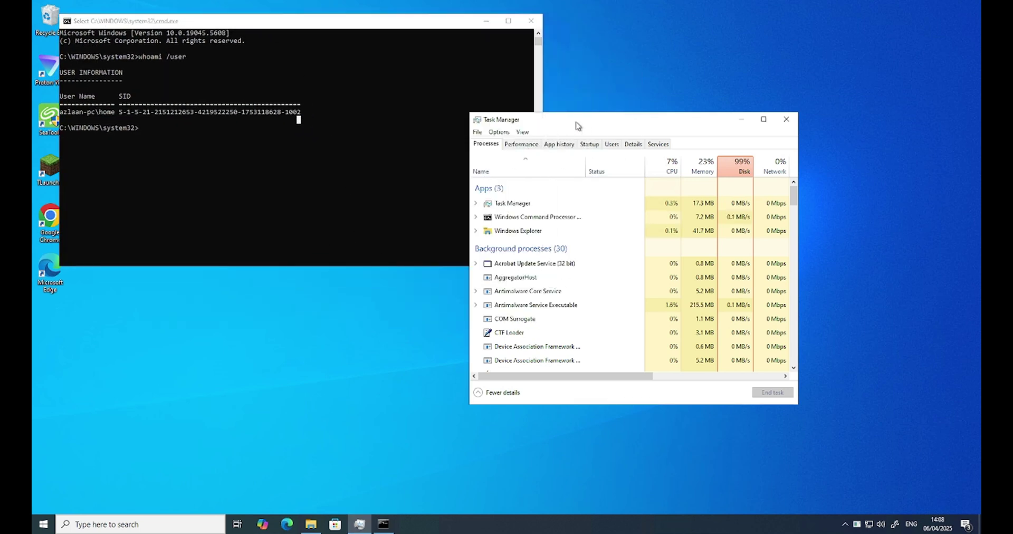
click(477, 132)
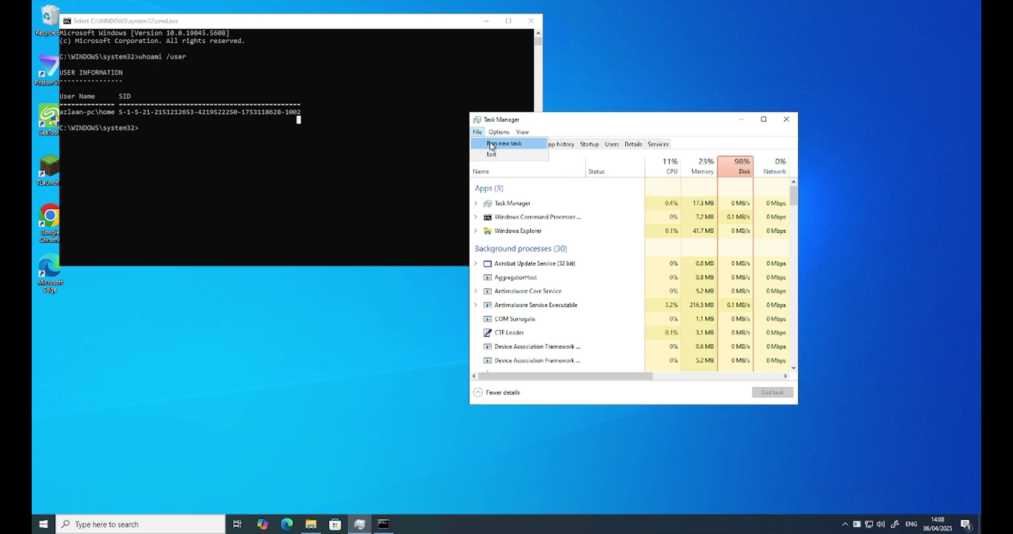
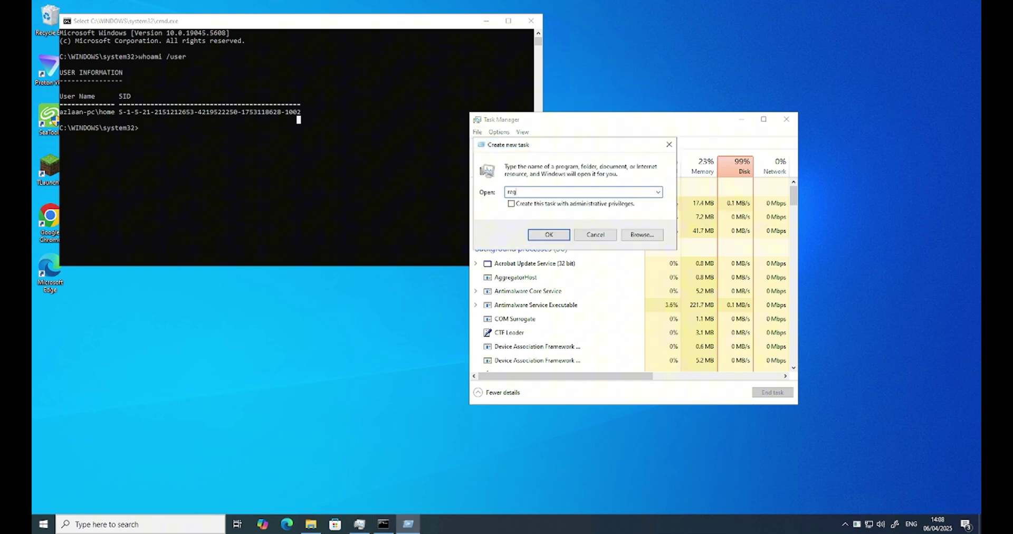
Launch regedit as a new task from Task Manager and approve the User Account Control prompt.
text(regedit)
key(Return)
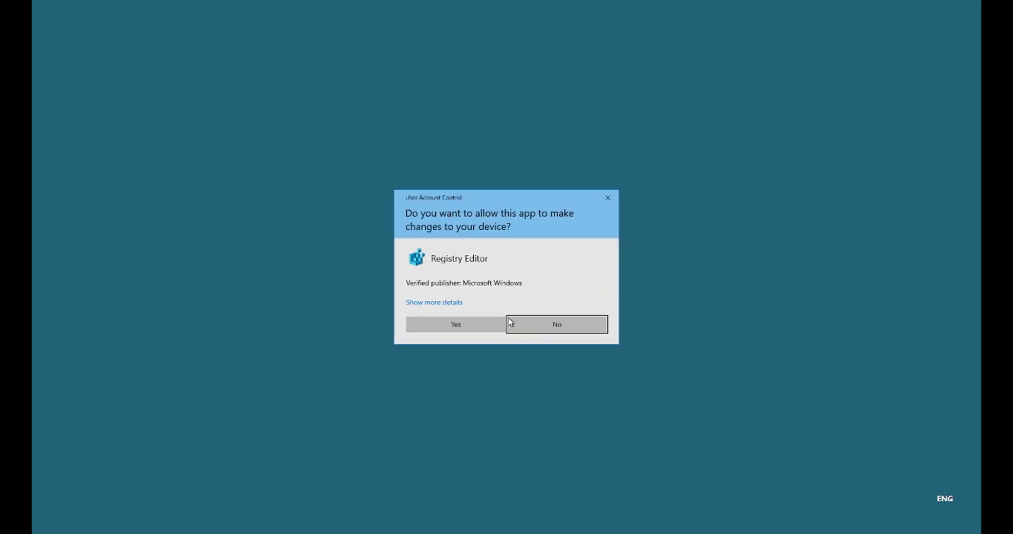
click(454, 325)
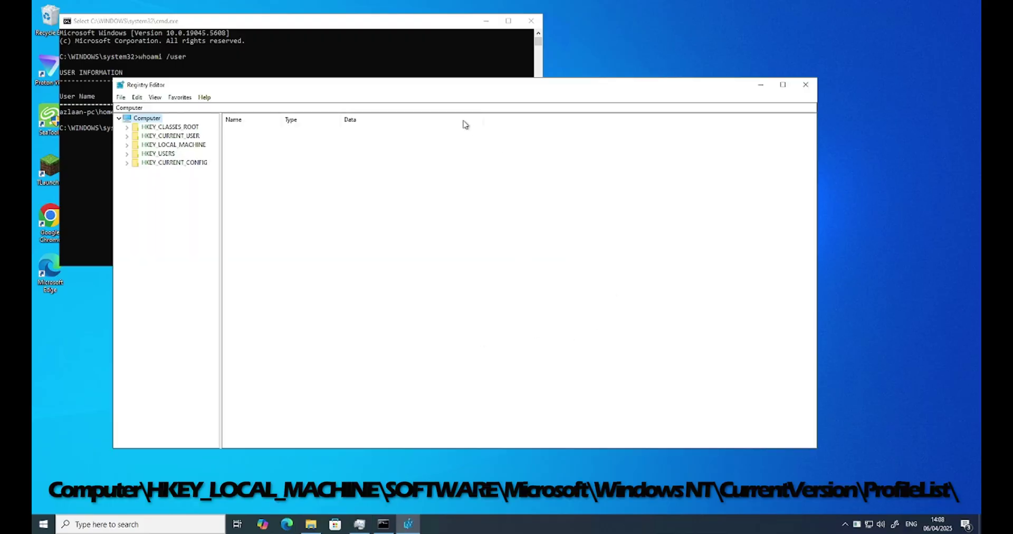
Move the Registry Editor window right and expand HKEY_LOCAL_MACHINE > SOFTWARE > Microsoft.
drag(436, 87, 551, 61)
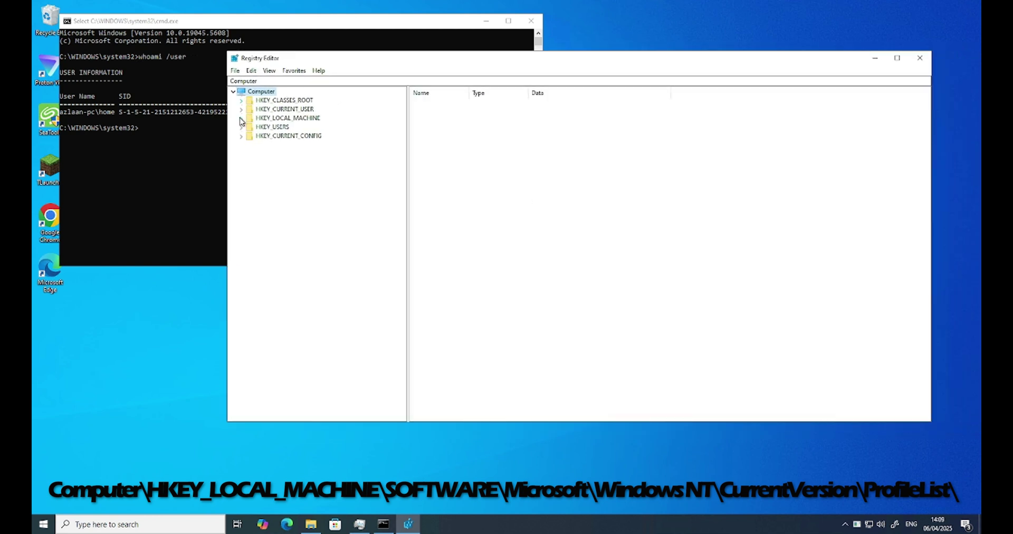
click(241, 118)
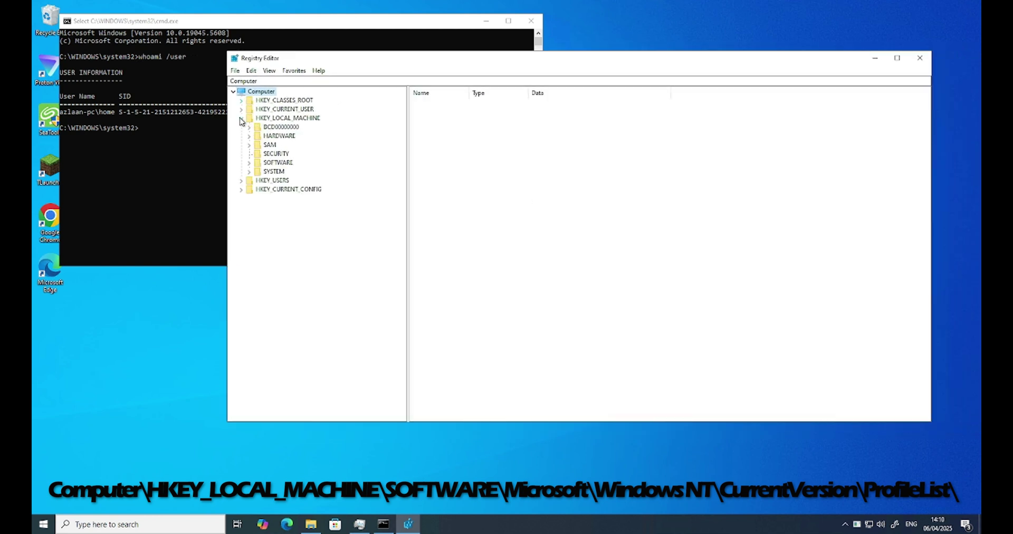
click(249, 164)
scroll(341, 252, down, 3)
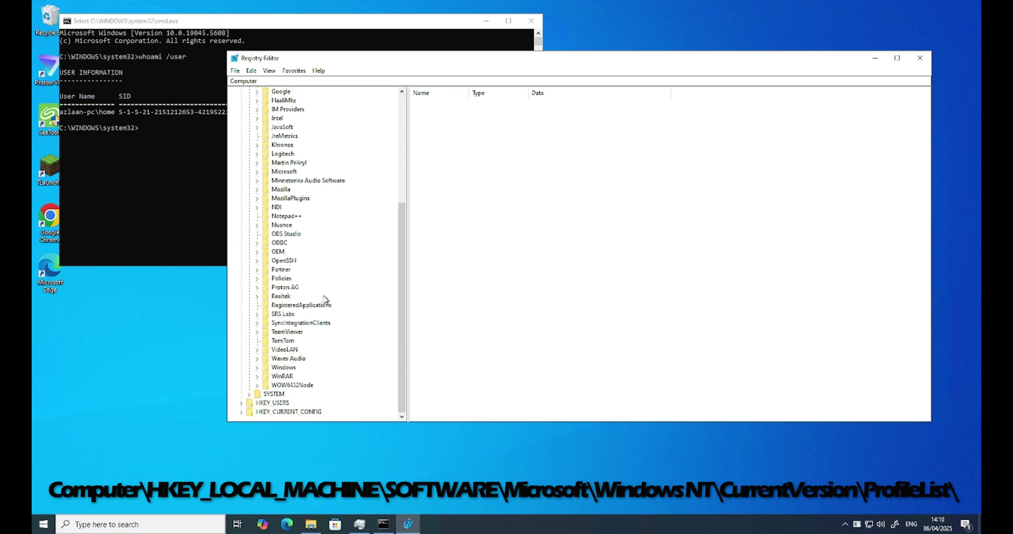
click(257, 172)
scroll(346, 235, down, 5)
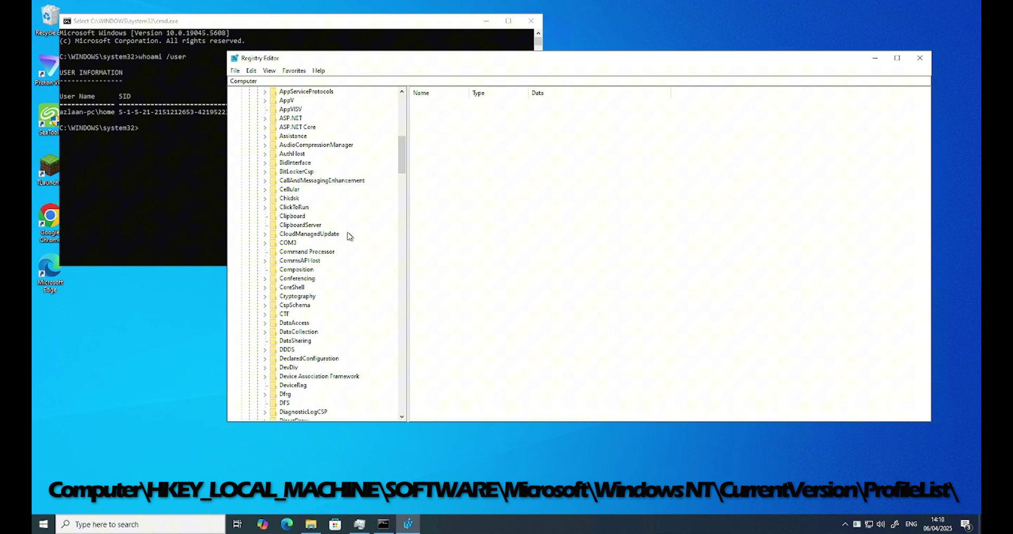
scroll(348, 235, down, 1)
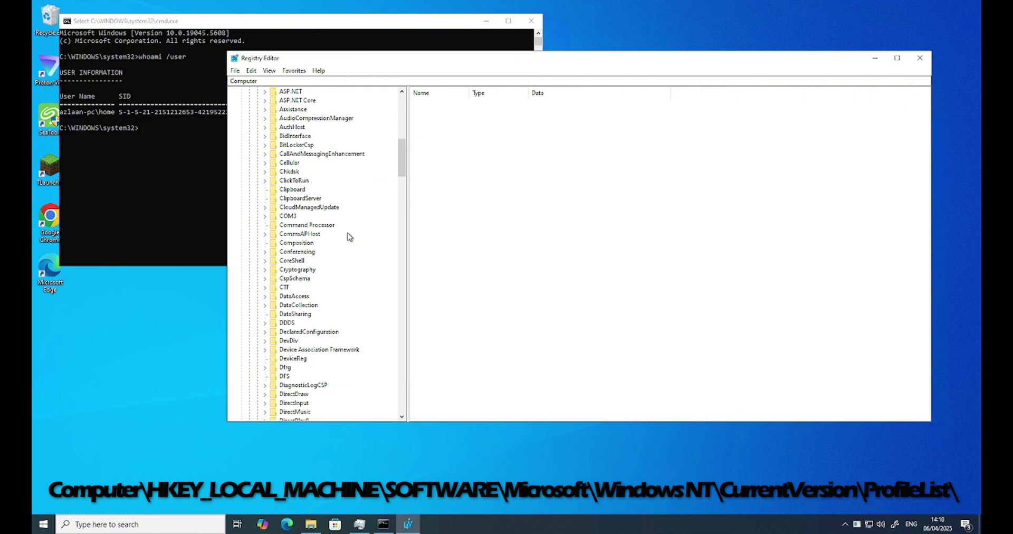
scroll(348, 239, down, 20)
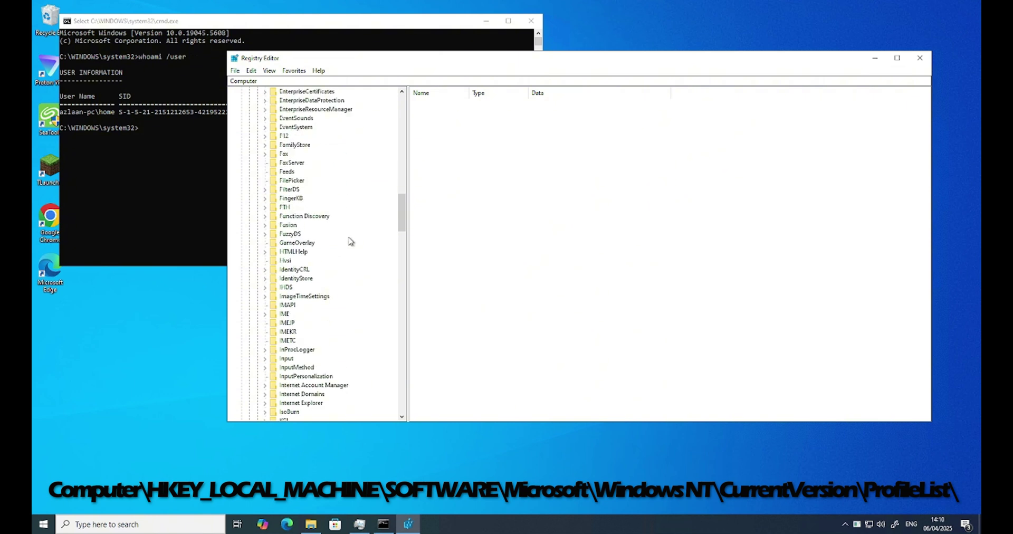
scroll(349, 245, down, 20)
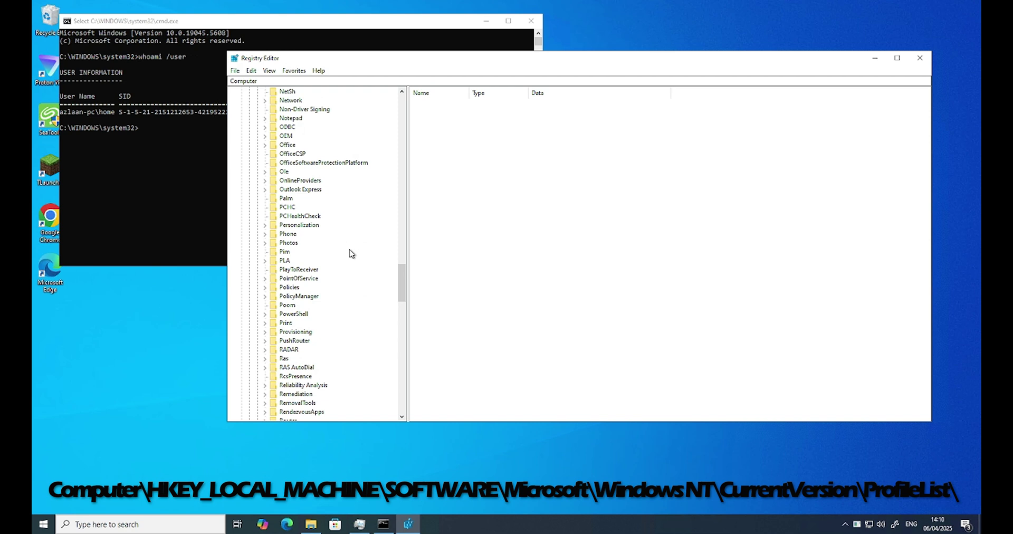
scroll(353, 256, down, 20)
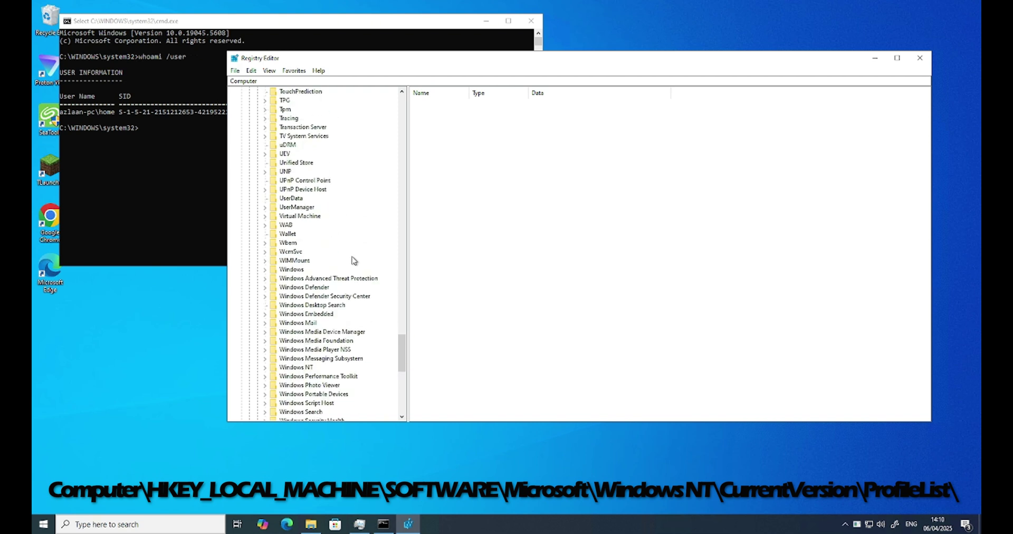
Expand Windows NT > CurrentVersion, then select and expand ProfileList to list its SID subkeys.
click(265, 341)
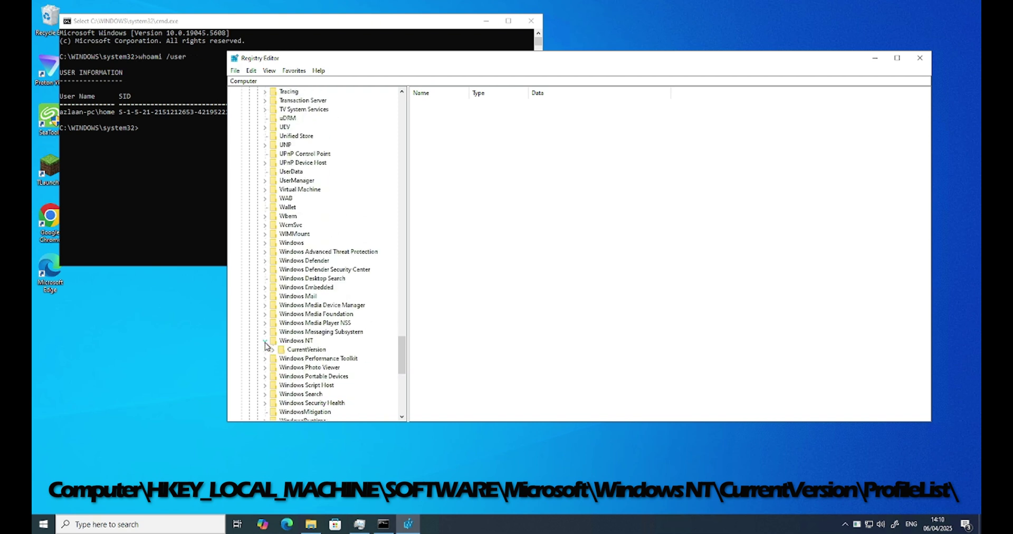
click(273, 350)
scroll(369, 300, down, 3)
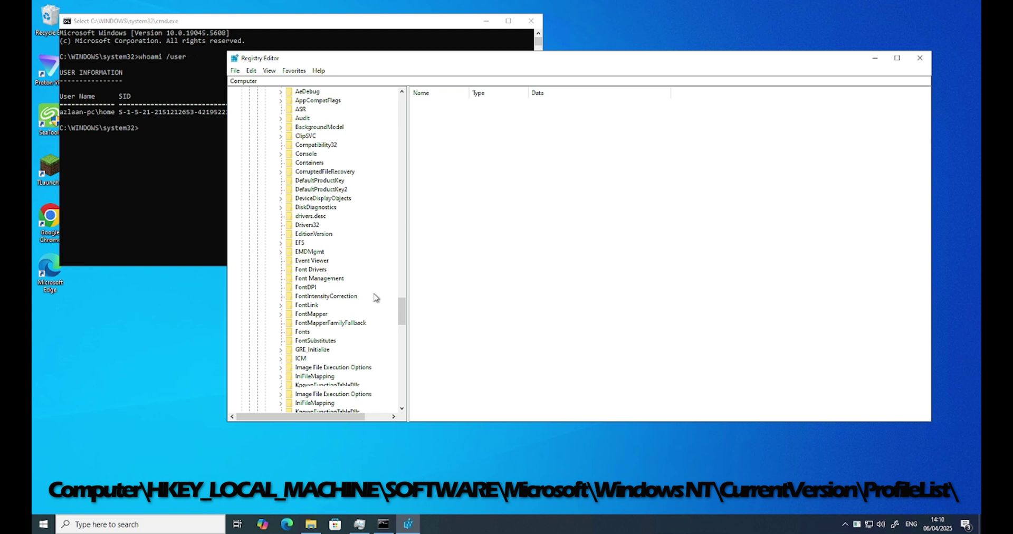
scroll(355, 303, down, 7)
scroll(354, 305, down, 1)
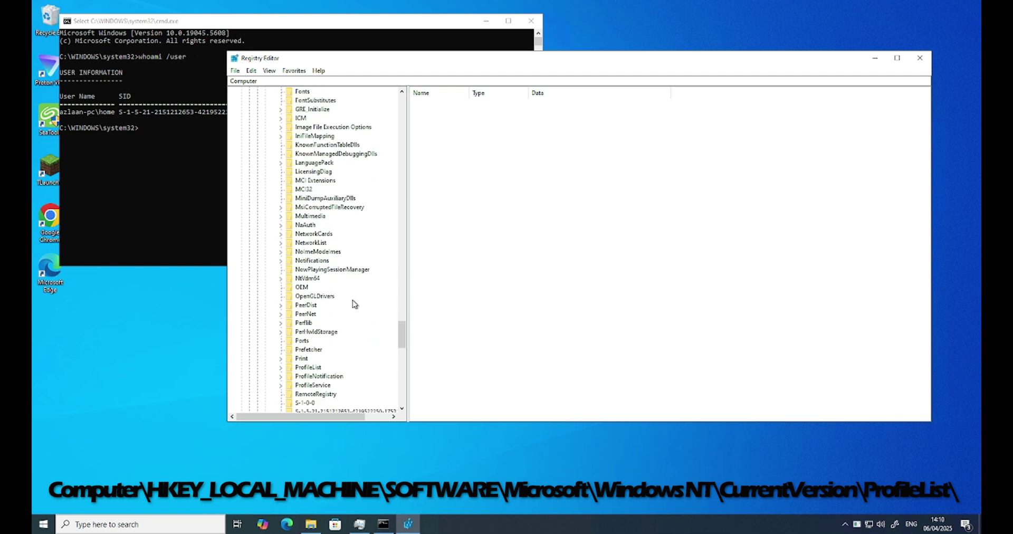
click(305, 368)
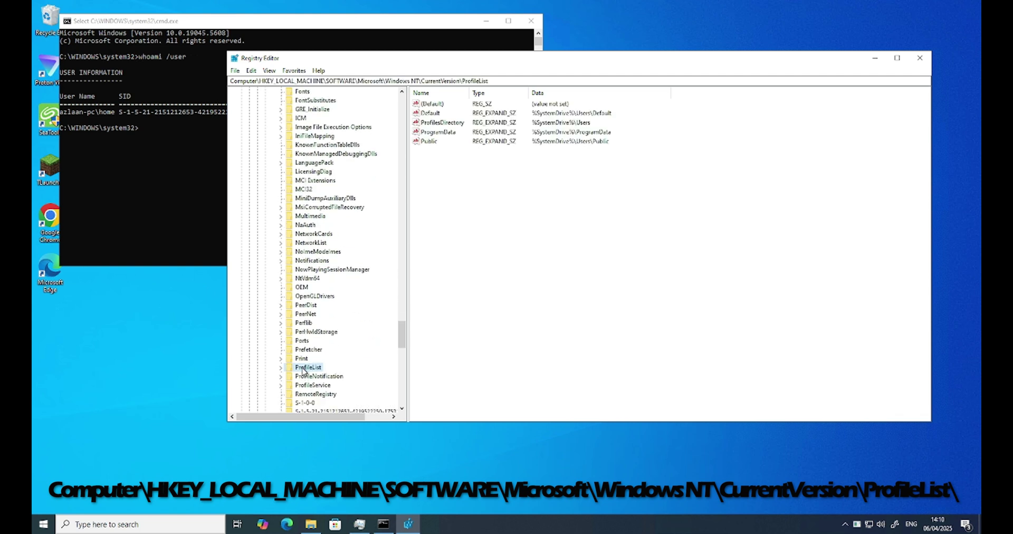
click(282, 369)
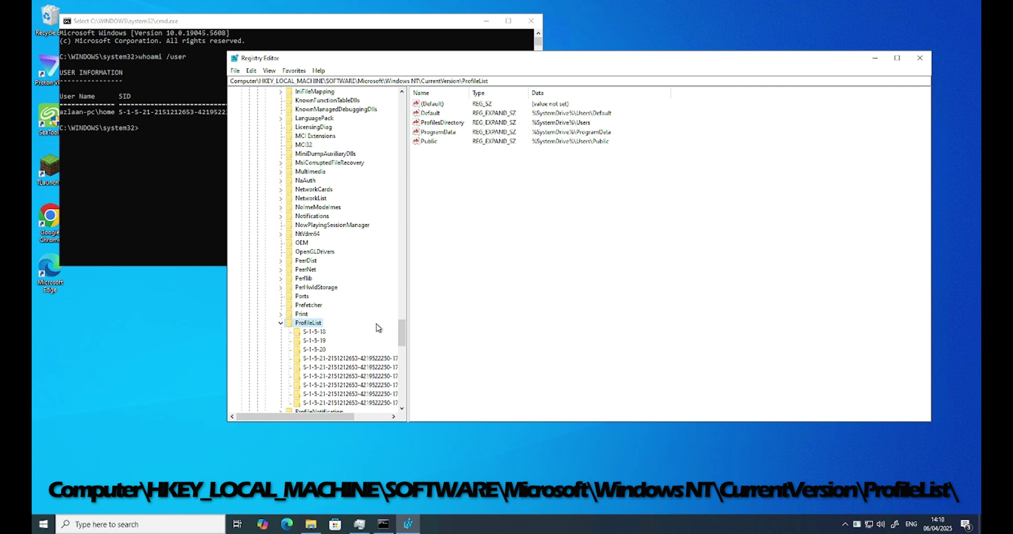
Widen the key tree pane and lower the Registry Editor window to show full SID names.
scroll(377, 328, down, 2)
drag(408, 365, 493, 372)
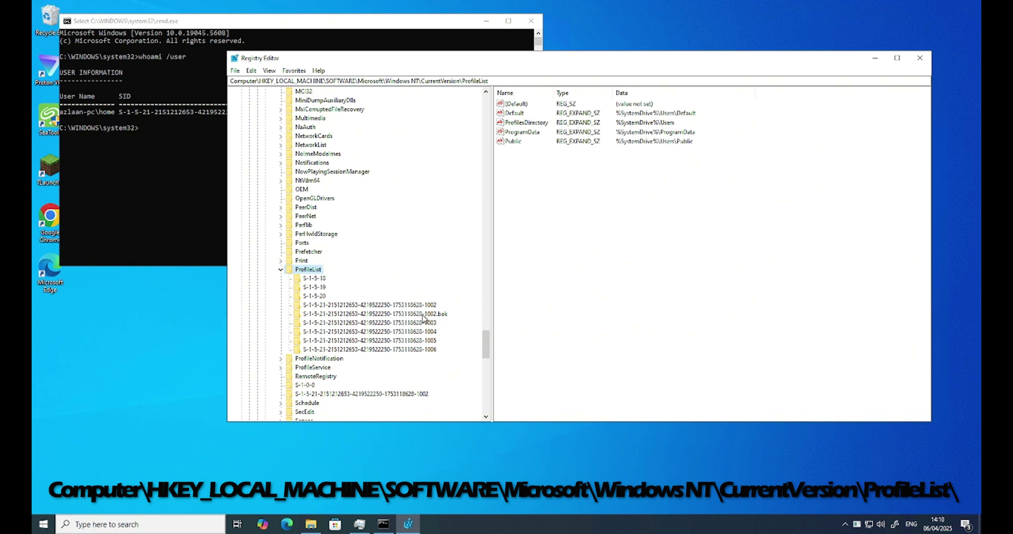
drag(381, 54, 384, 130)
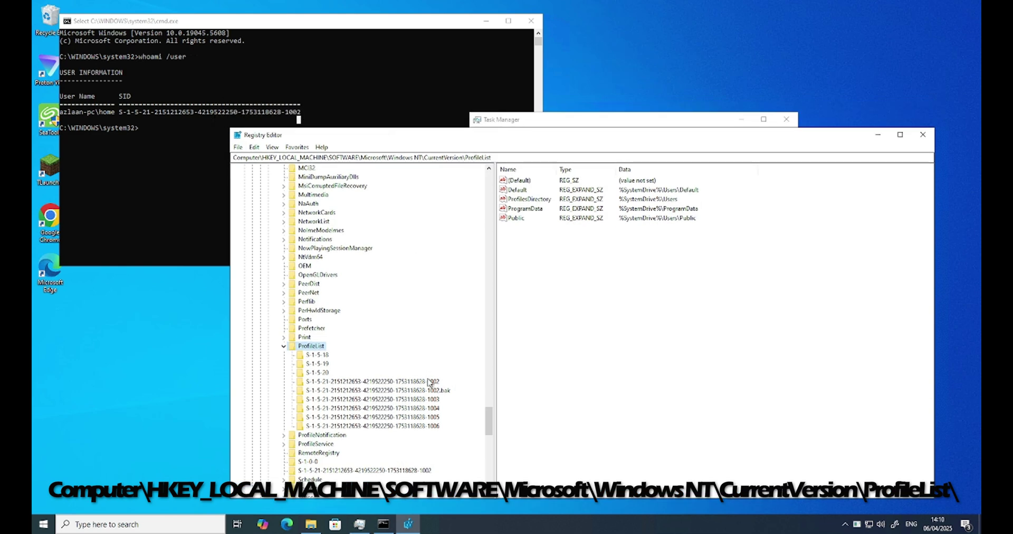
Compare ProfileImagePath of the 1002 key and its .bak copy, then reselect the 1002 key.
click(416, 382)
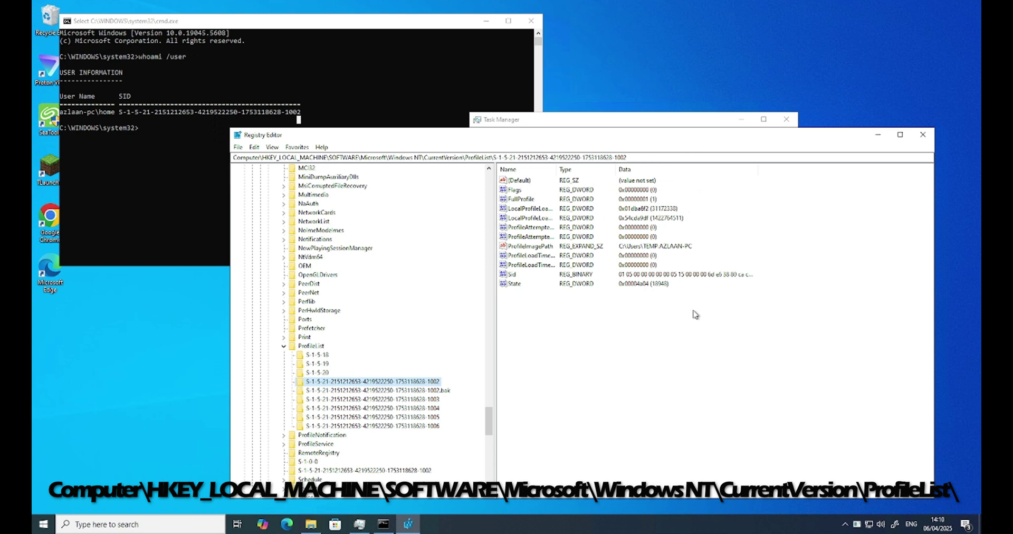
click(627, 251)
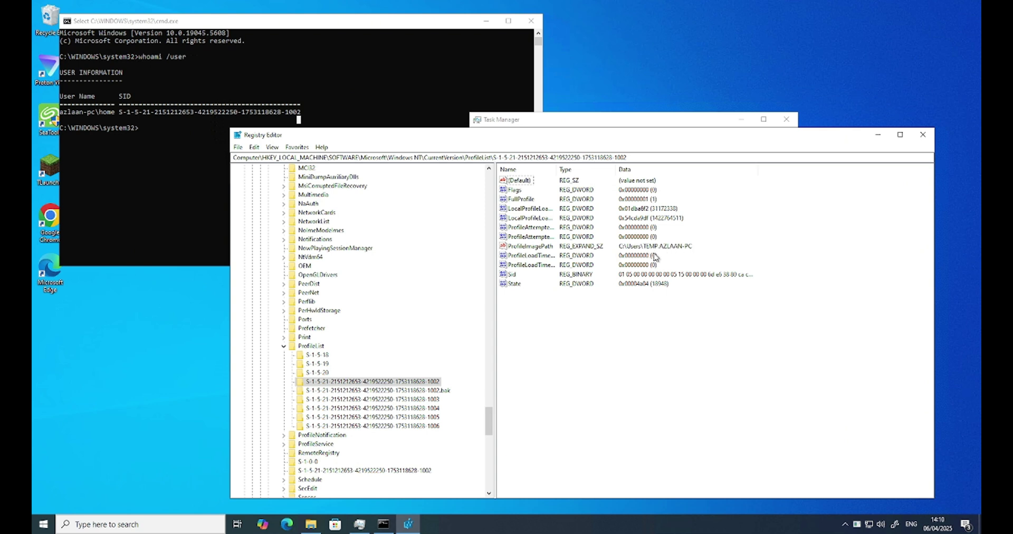
click(431, 392)
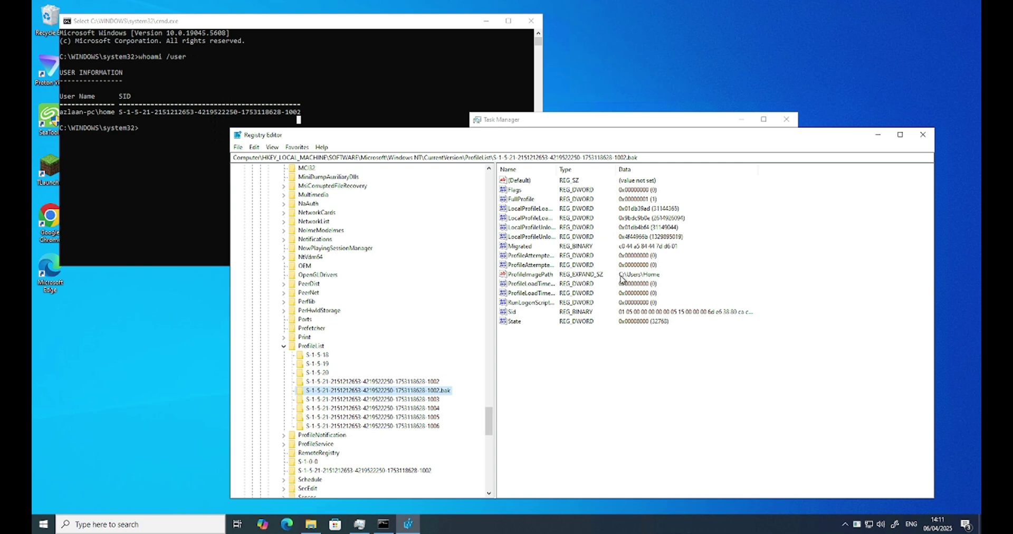
click(649, 278)
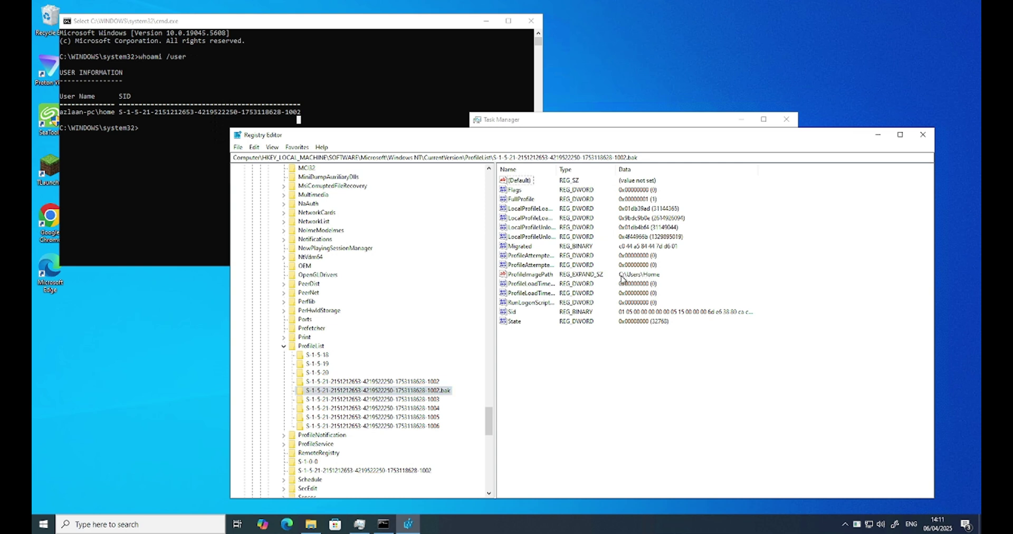
click(522, 275)
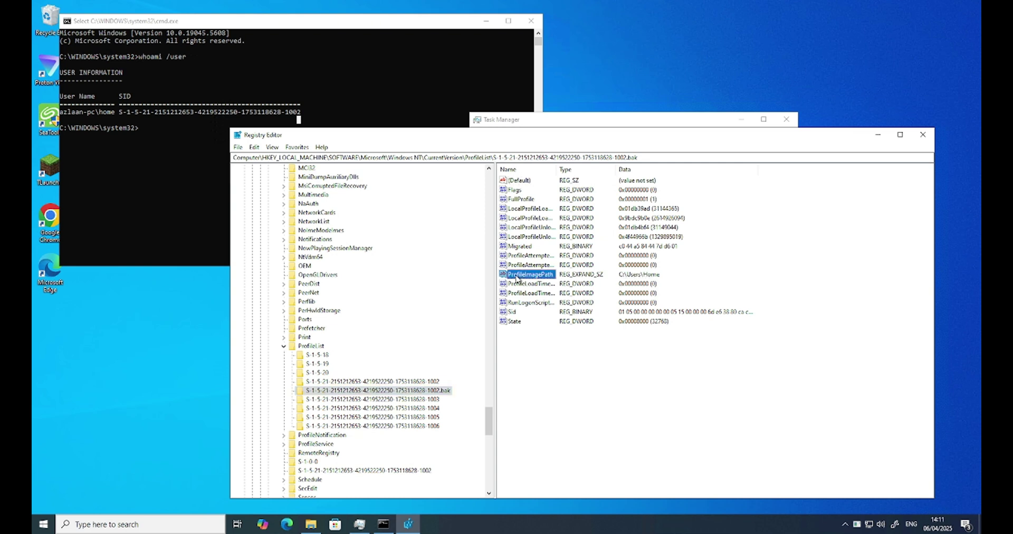
click(415, 381)
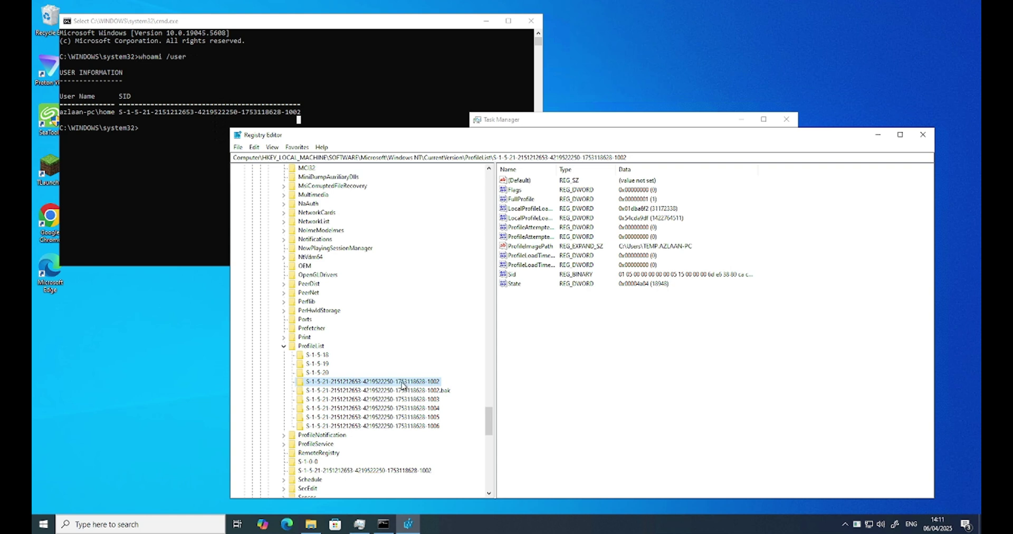
Delete the SID key ending in 1002 and confirm the key deletion.
right_click(403, 383)
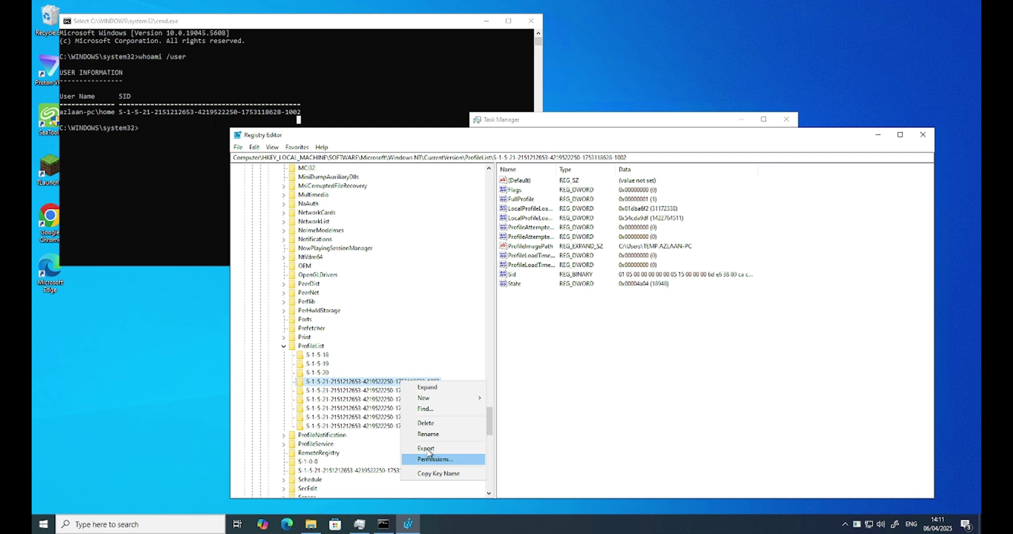
click(426, 425)
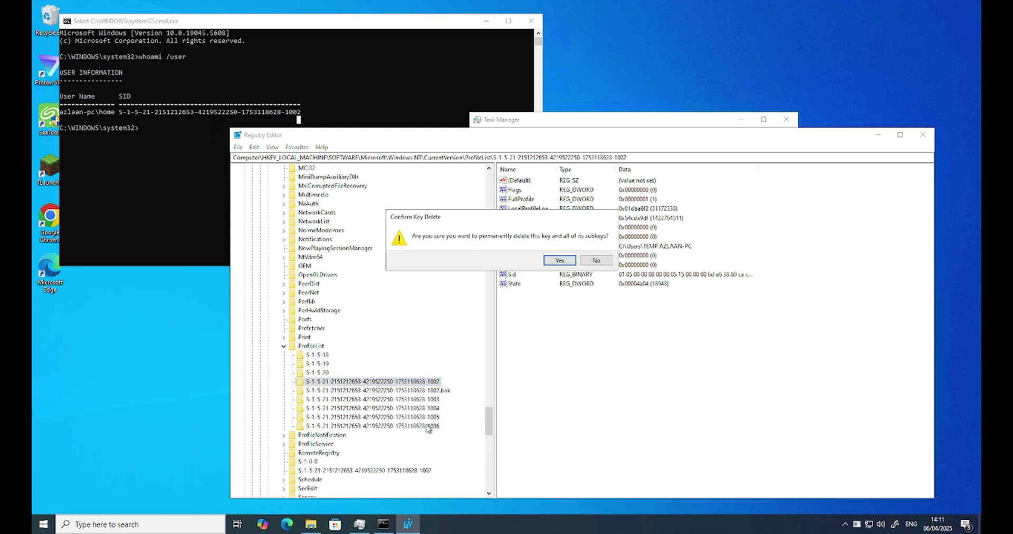
click(558, 261)
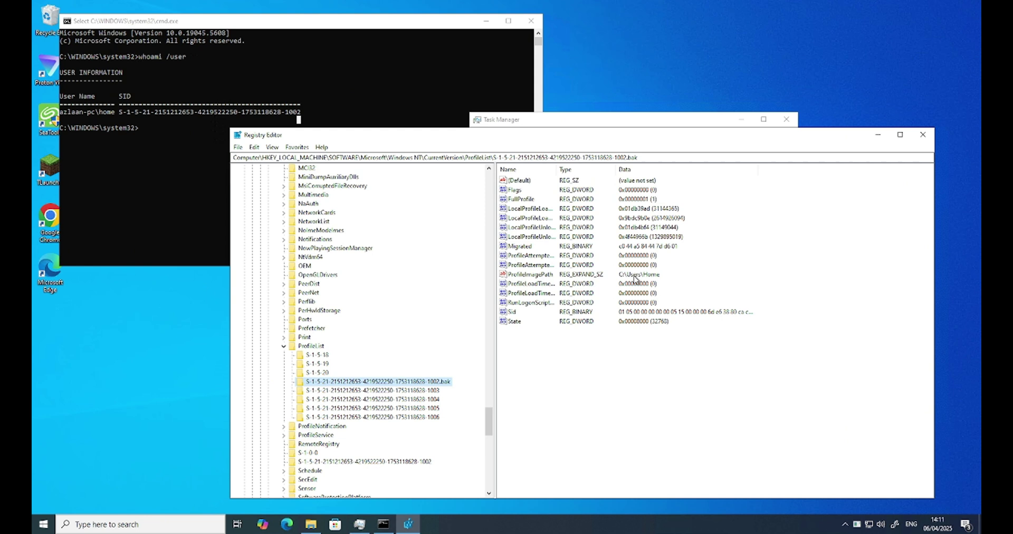
Change the .bak key's State value data from 8000 to 0.
click(514, 322)
double_click(516, 323)
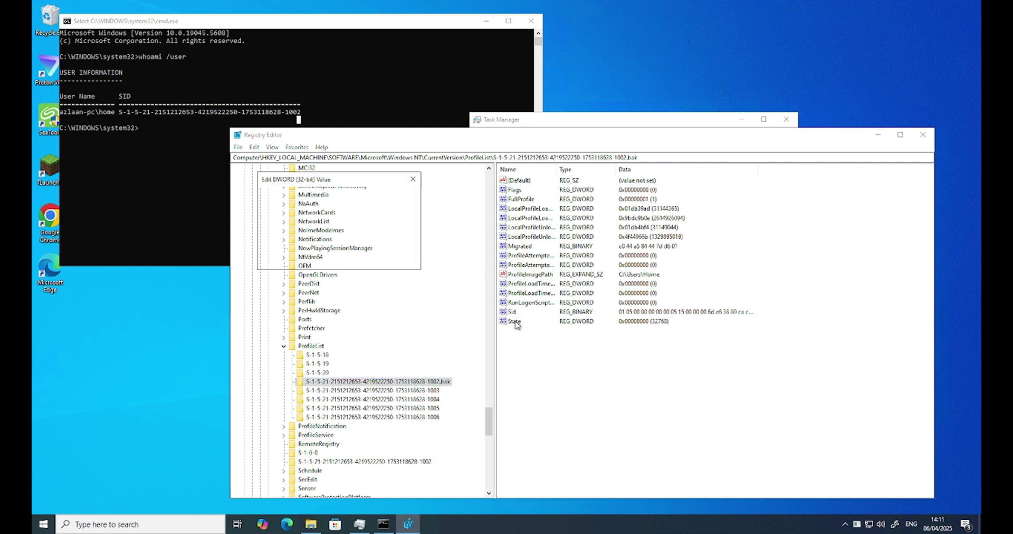
click(282, 229)
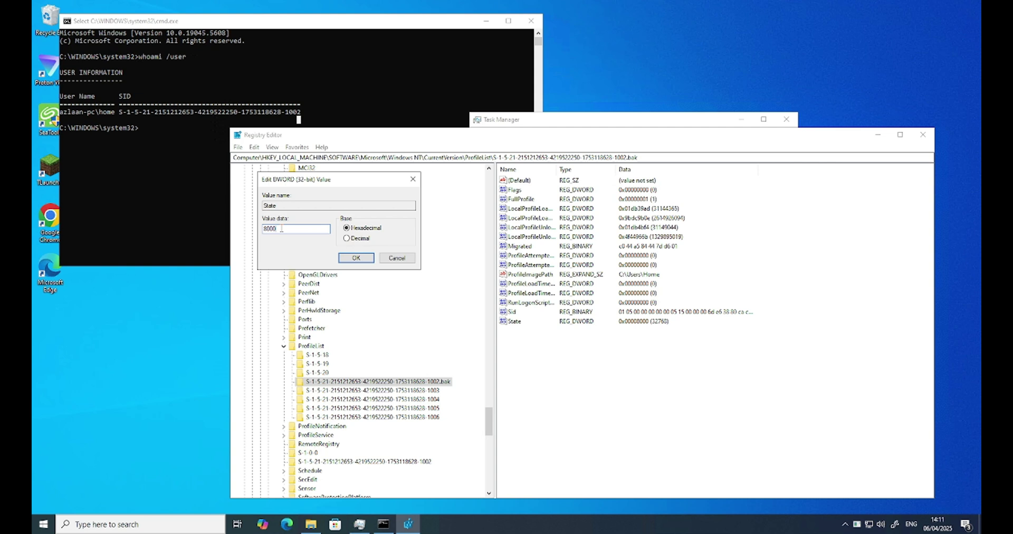
double_click(282, 229)
text(0)
click(353, 262)
Rename the .bak profile key to the plain 1002 SID by removing its .bak suffix.
right_click(438, 381)
click(466, 435)
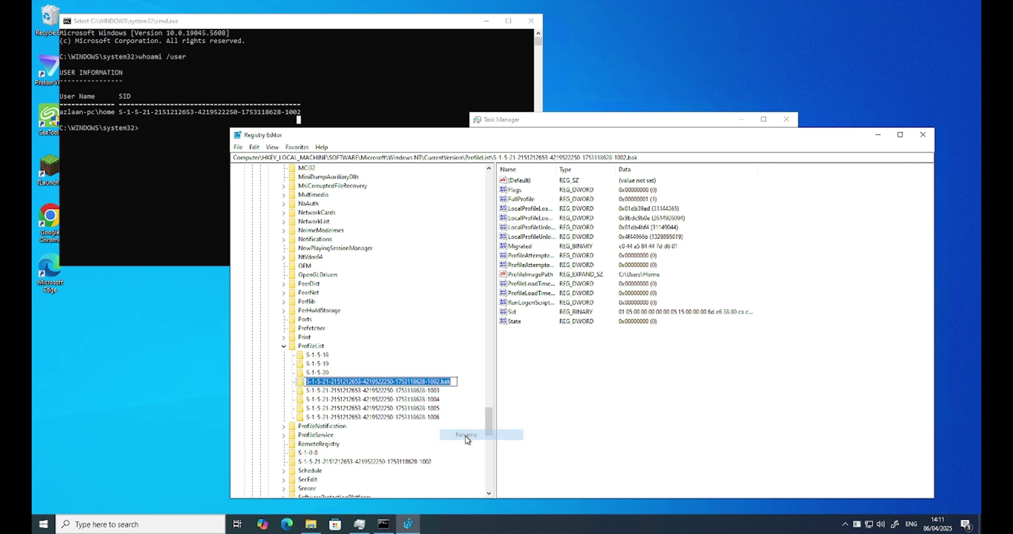
click(454, 381)
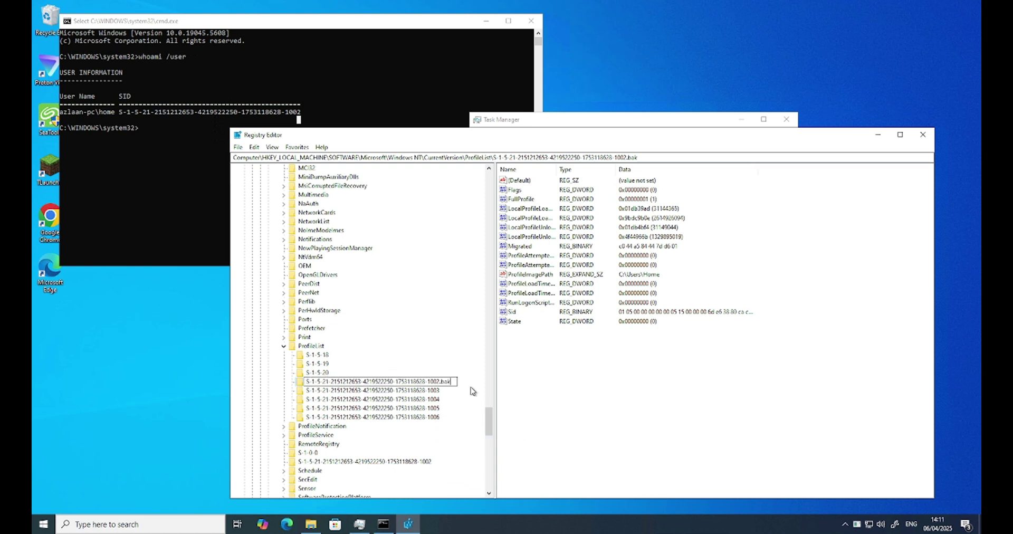
key(BackSpace)
key(BackSpace)
key(BackSpace)
key(BackSpace)
key(Return)
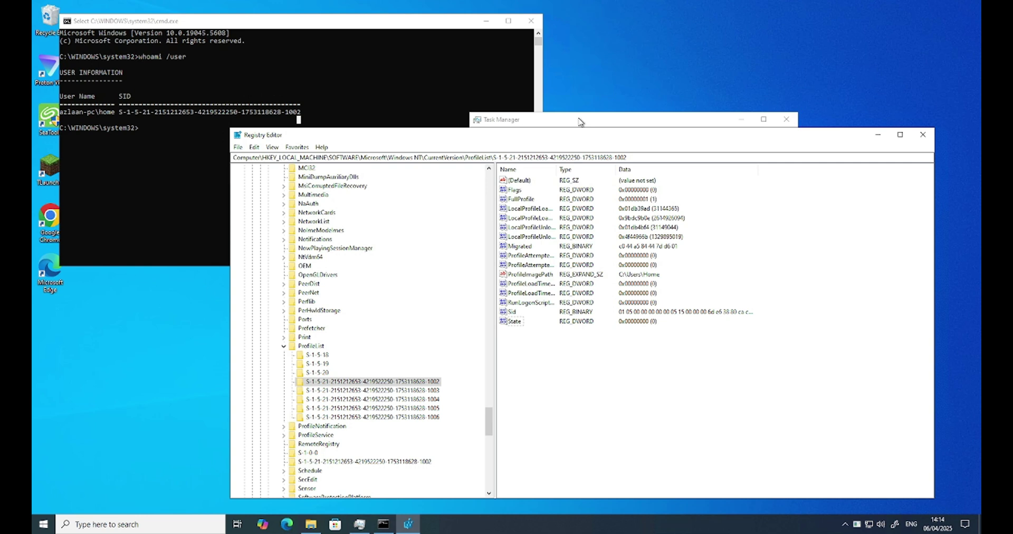
Run 'shutdown /r' in the Command Prompt window to restart the computer.
click(580, 122)
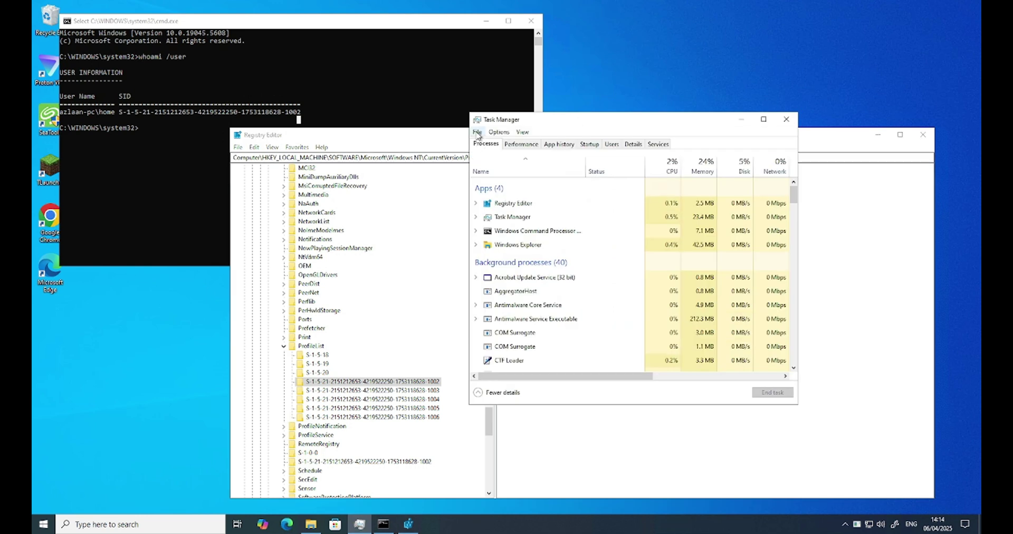
click(332, 75)
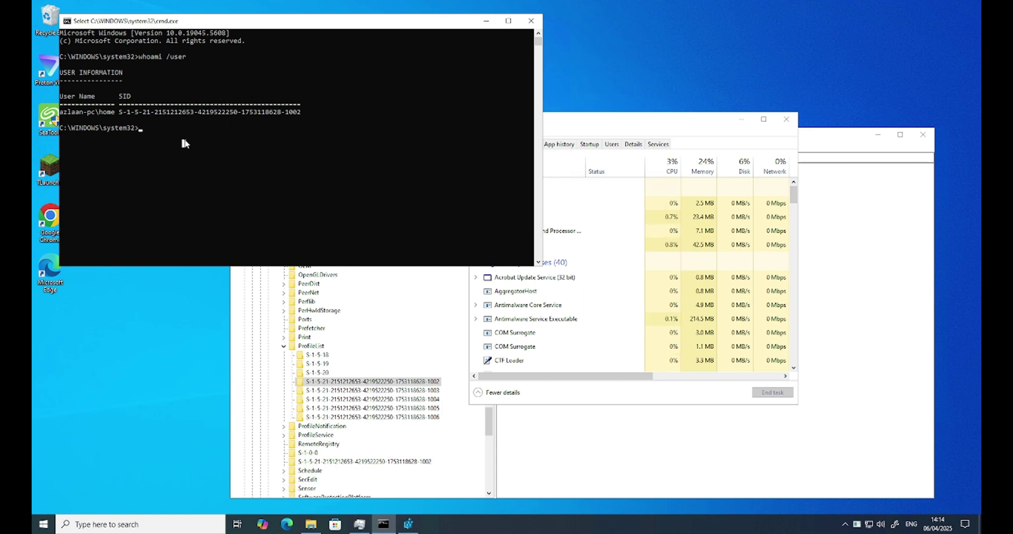
text(shutdown)
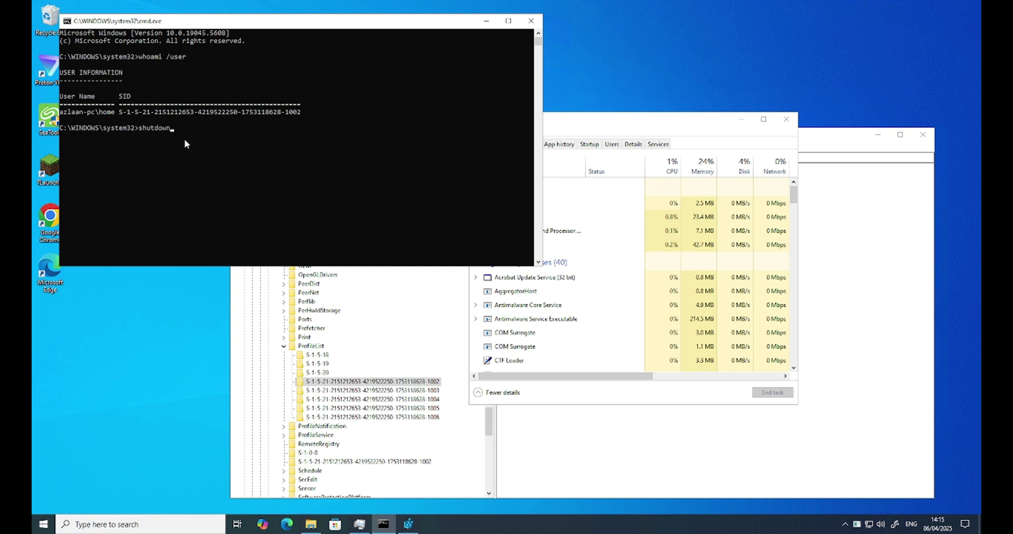
text( /r)
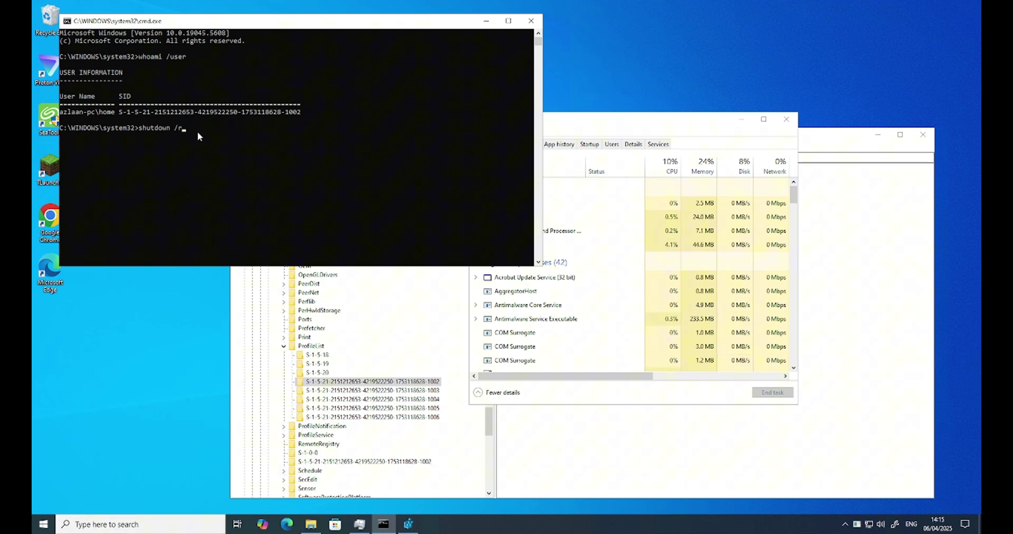
key(Return)
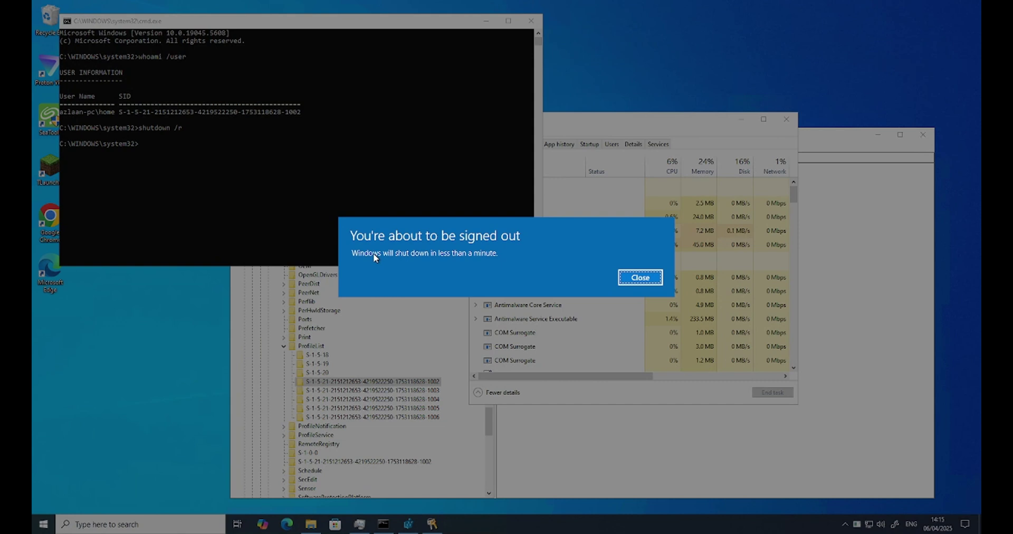
Dismiss the 'You're about to be signed out' warning and let the PC restart.
click(639, 278)
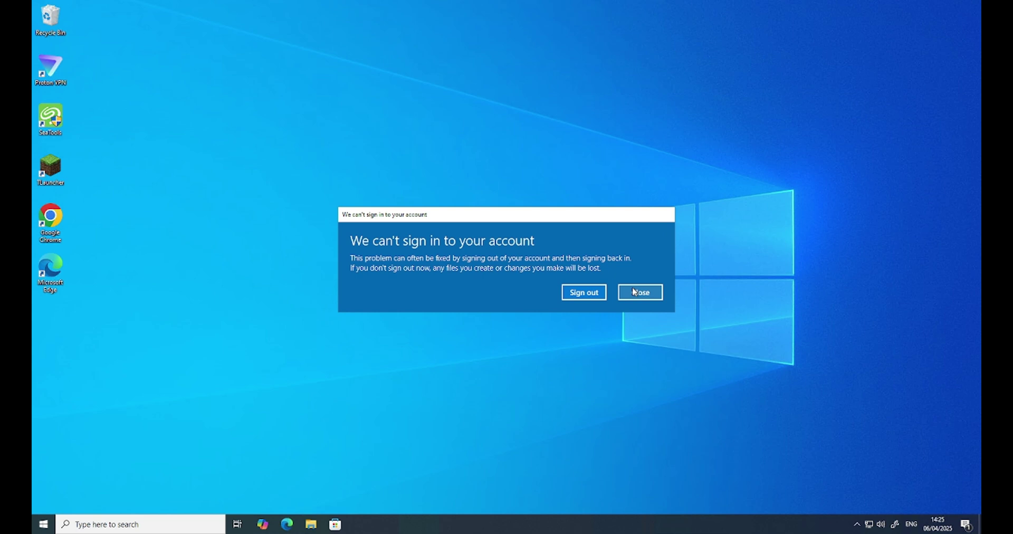
Close the 'We can't sign in to your account' message.
click(636, 292)
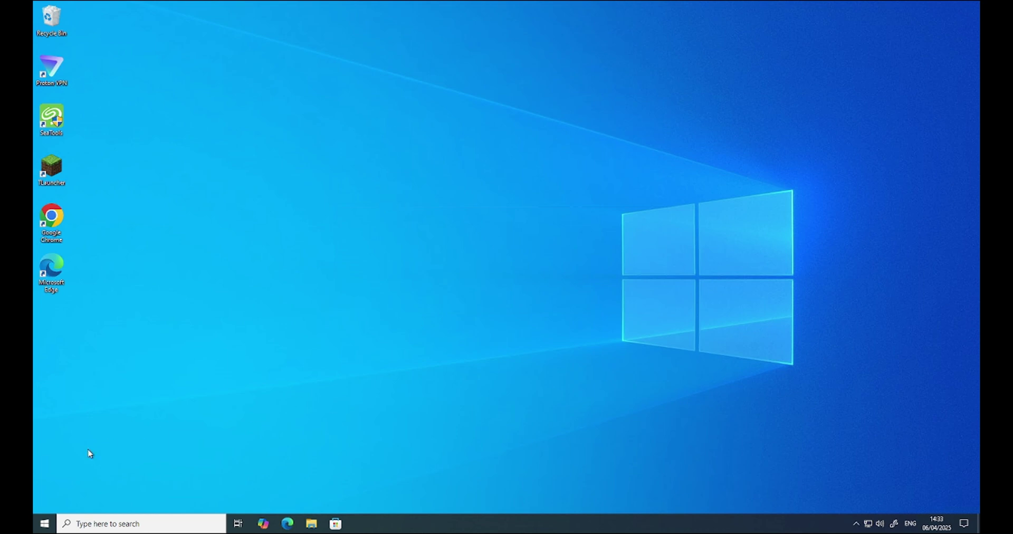
Search for 'settings', launch Settings, and go to Accounts > Family & other users.
click(88, 523)
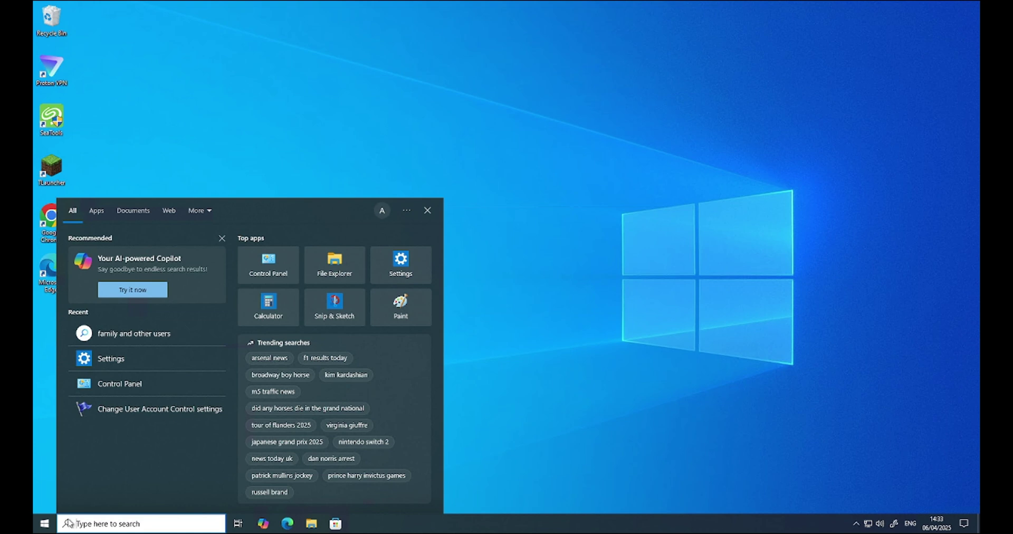
click(44, 523)
click(170, 97)
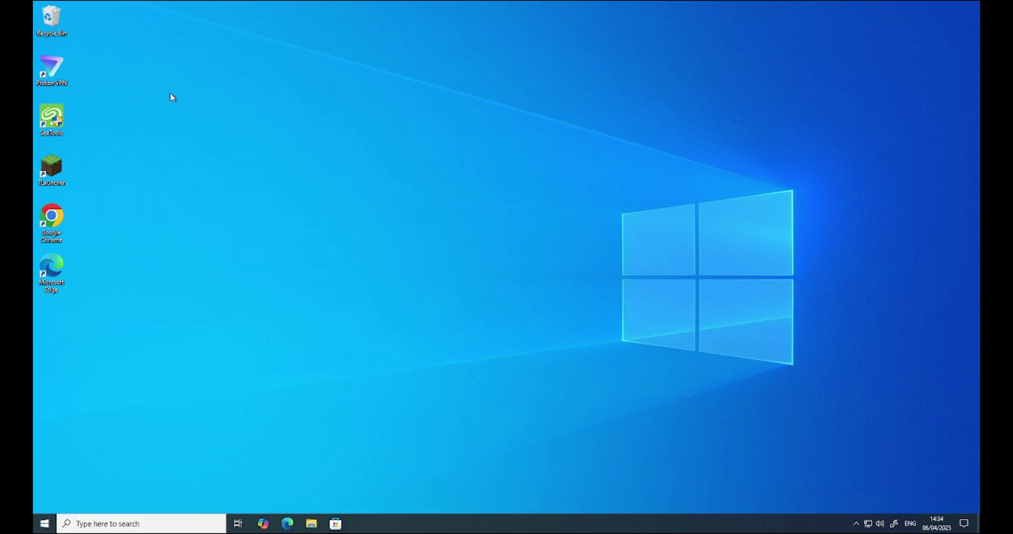
click(111, 522)
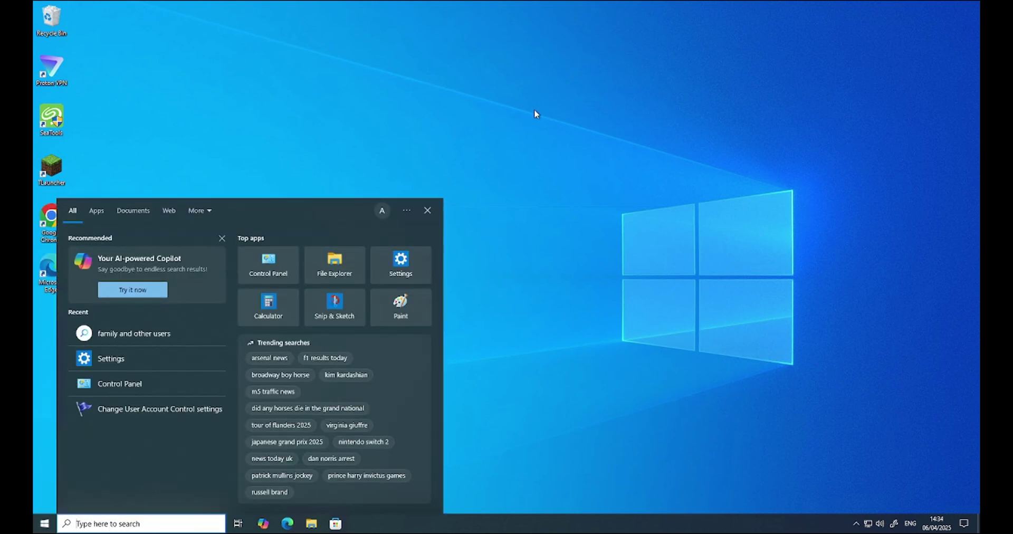
click(534, 112)
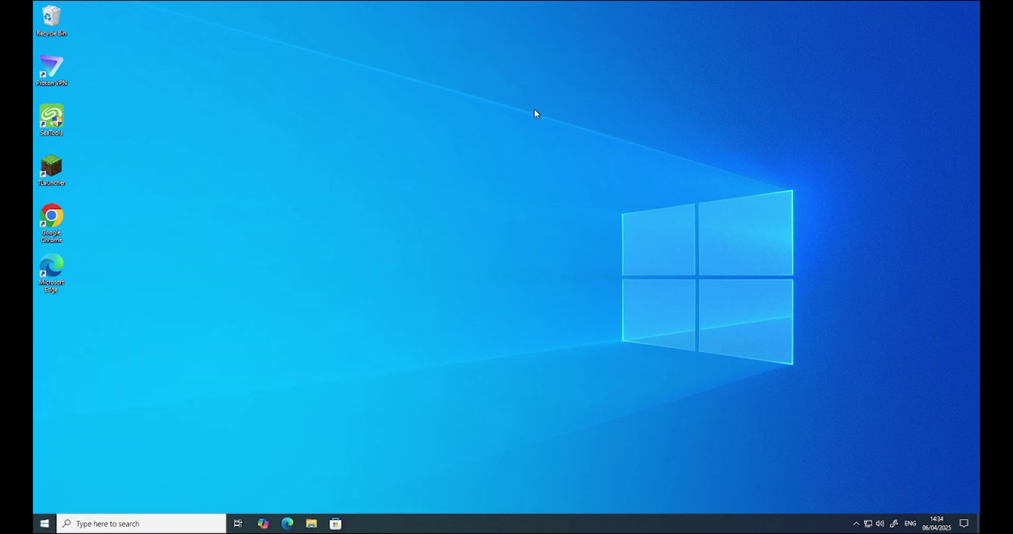
click(102, 522)
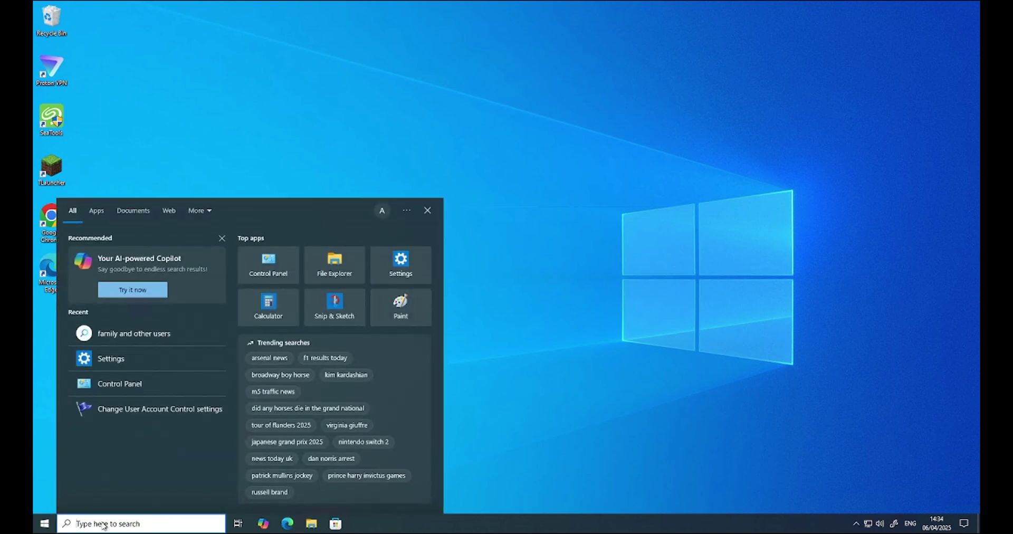
text(settings)
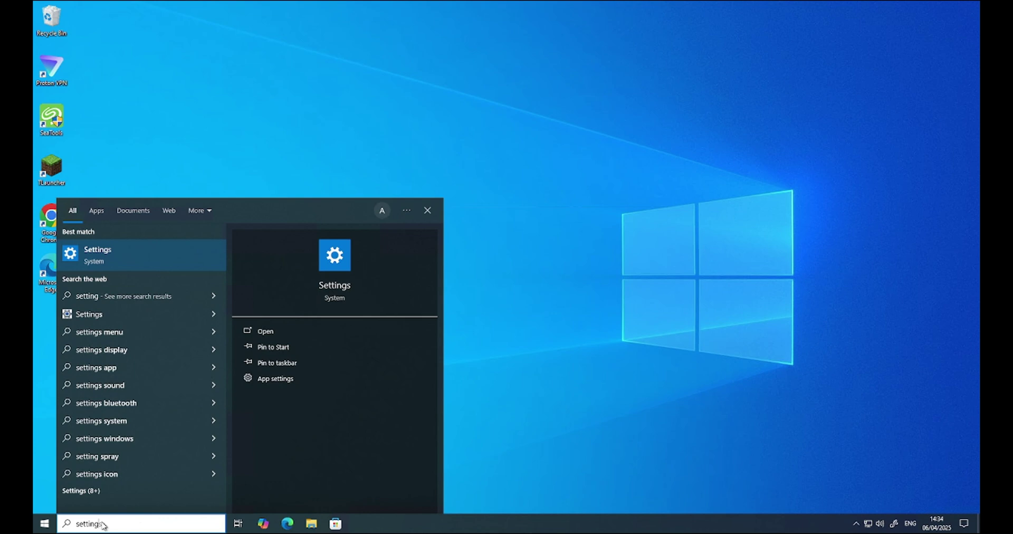
key(Return)
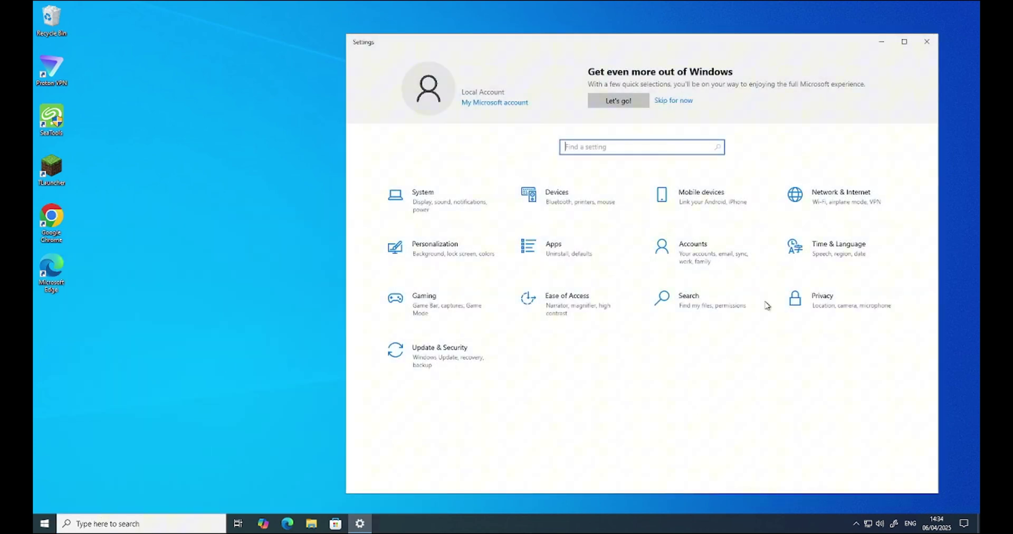
click(697, 253)
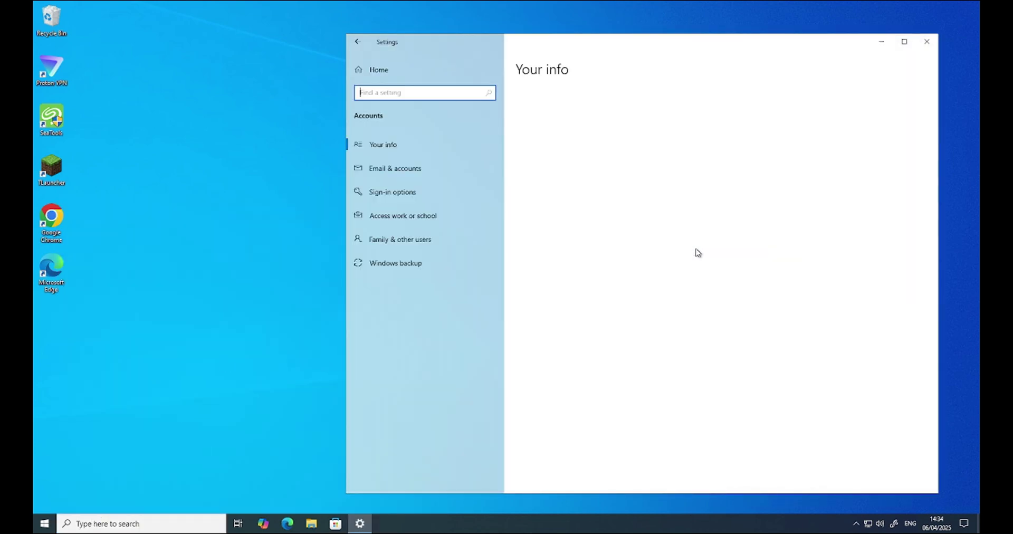
click(392, 240)
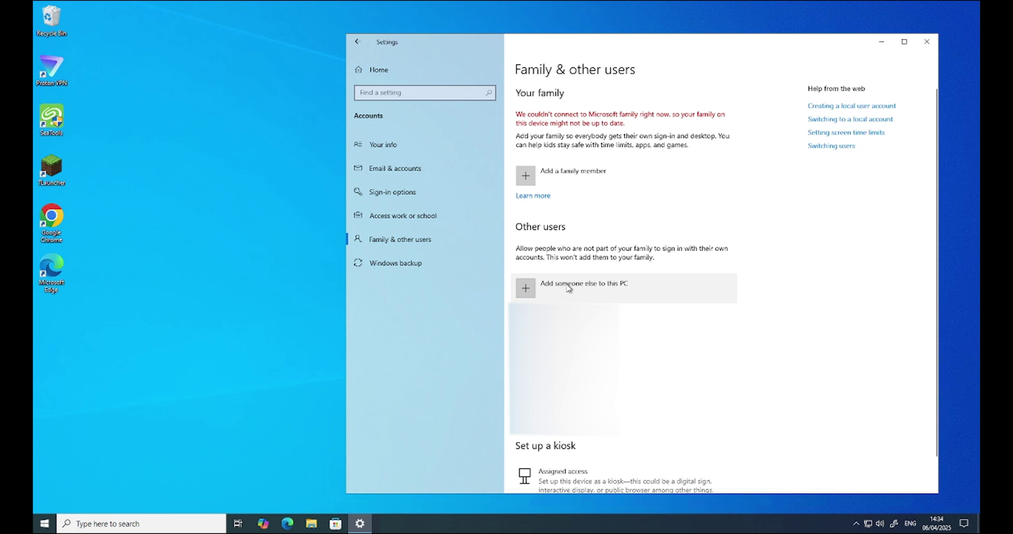
Start adding another user without their sign-in information or a Microsoft account.
click(567, 287)
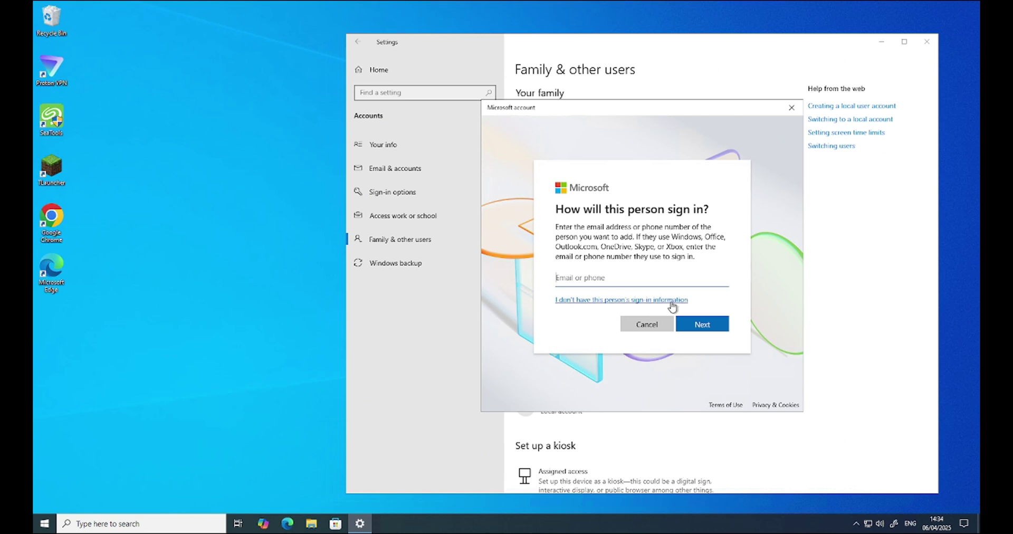
click(585, 300)
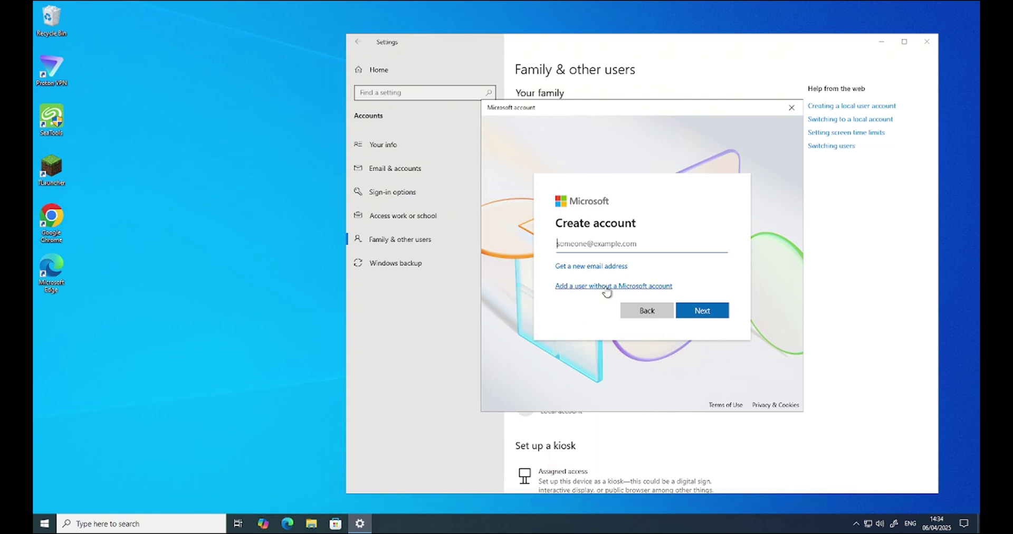
click(606, 288)
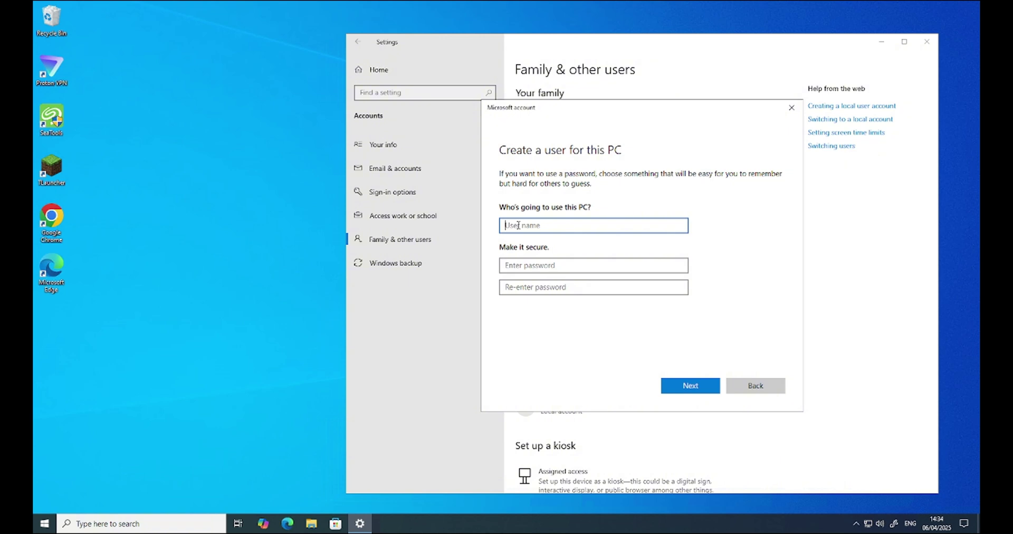
Enter the new user's name and type the password in both password fields.
text(Aijaz-PC)
click(519, 265)
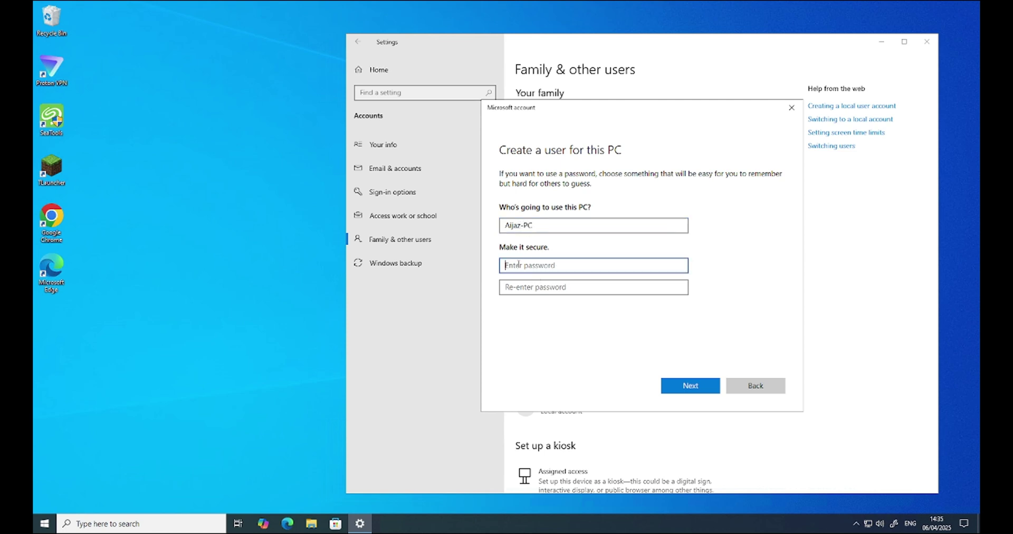
text(12)
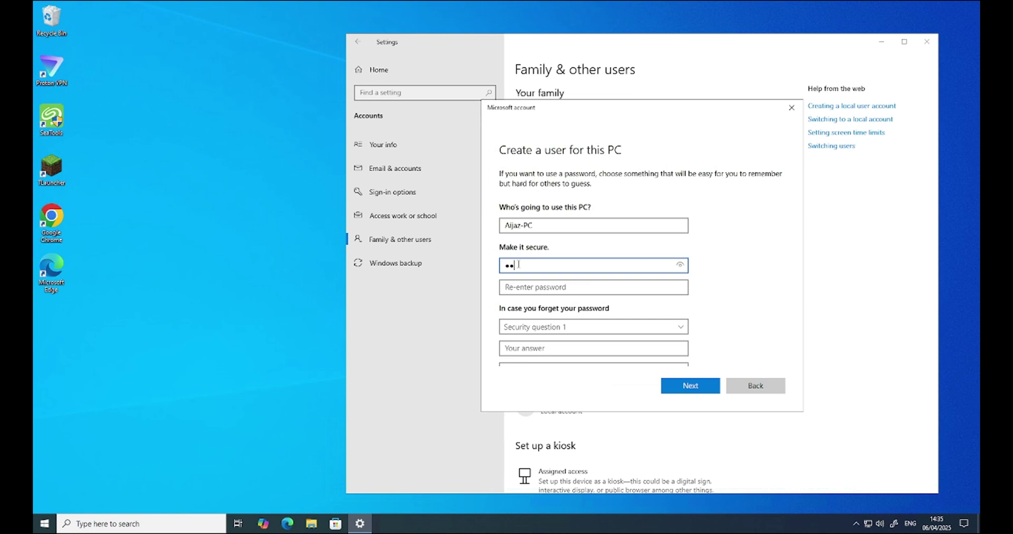
key(Tab)
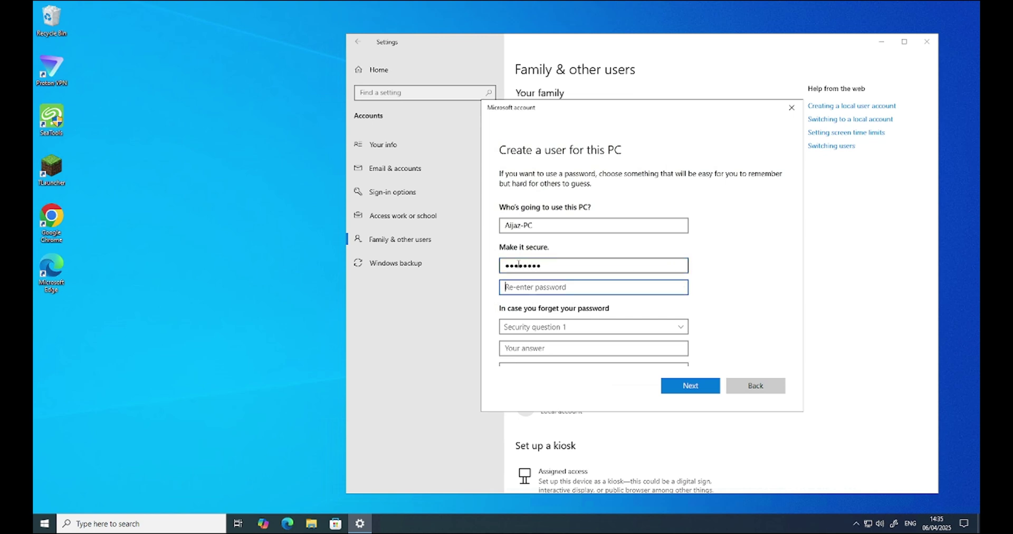
text(123)
scroll(738, 259, down, 3)
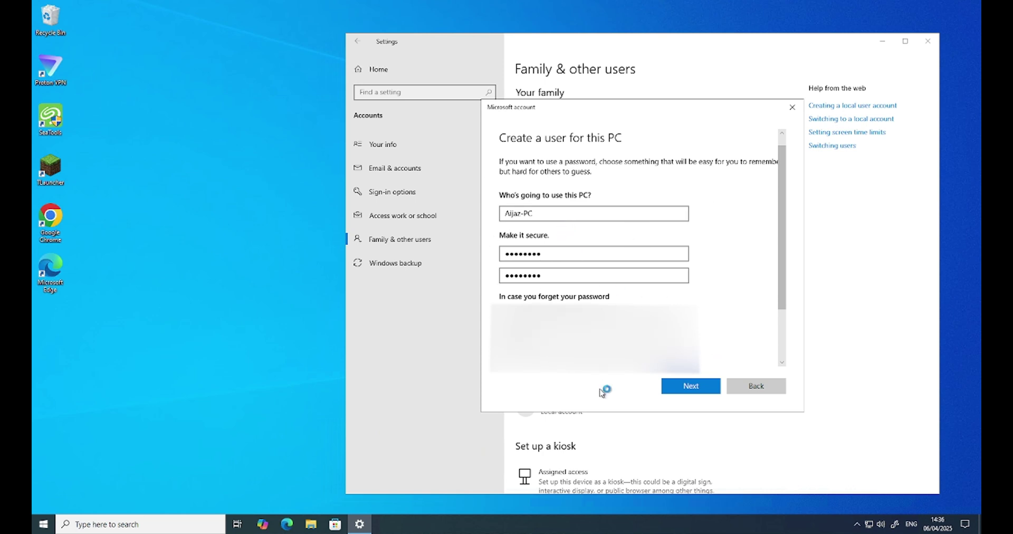
Finish creating the new local user, change its account type to Administrator, and close Settings.
click(690, 389)
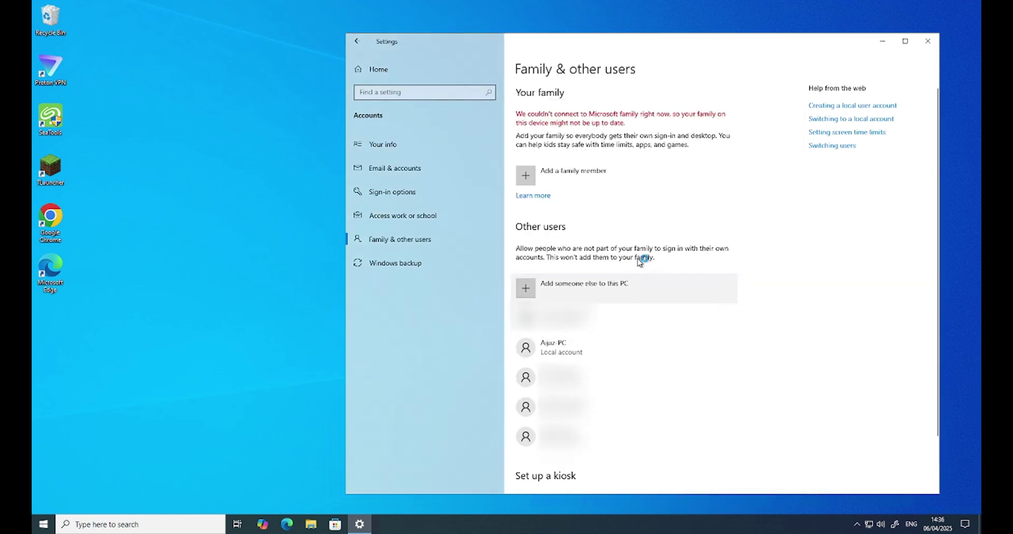
click(557, 353)
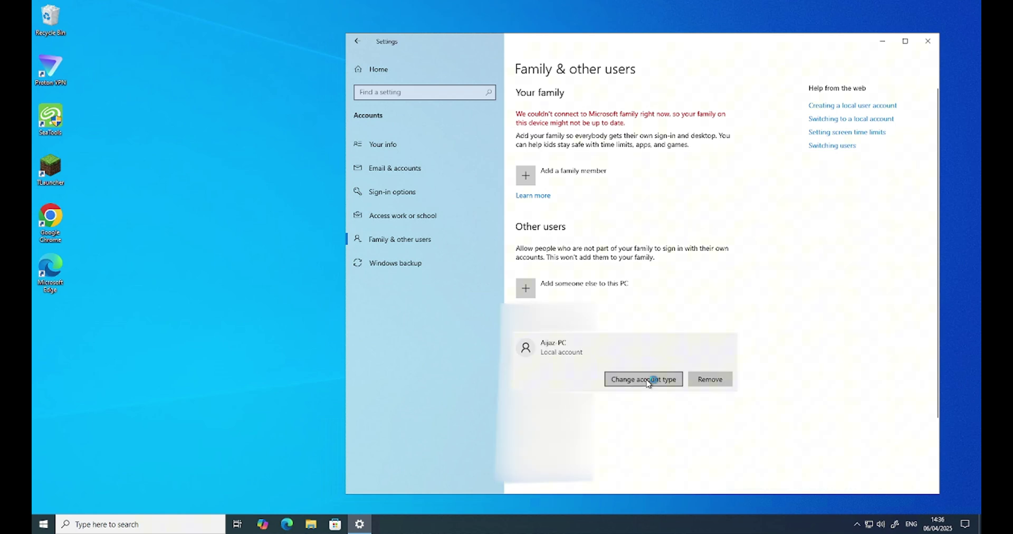
click(647, 380)
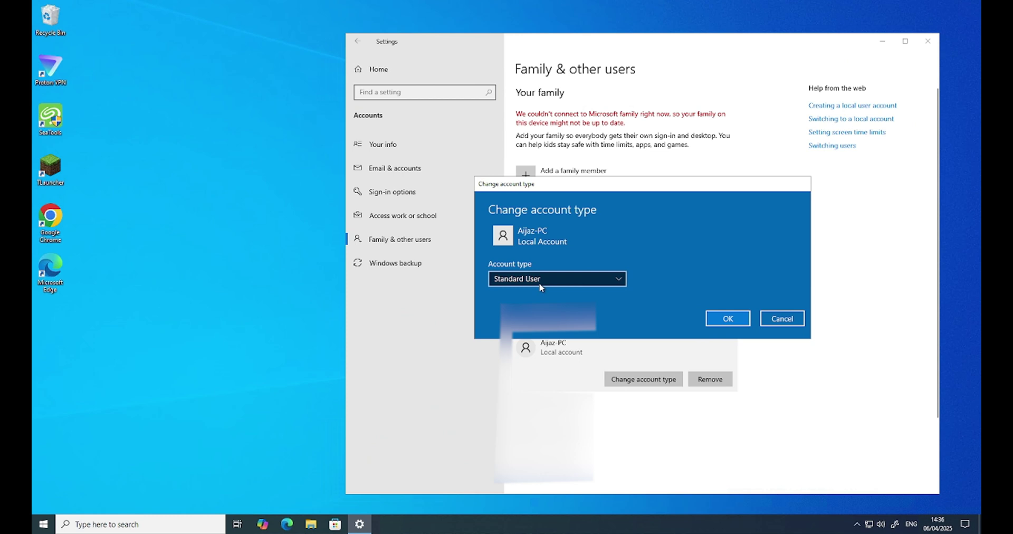
click(540, 285)
click(535, 262)
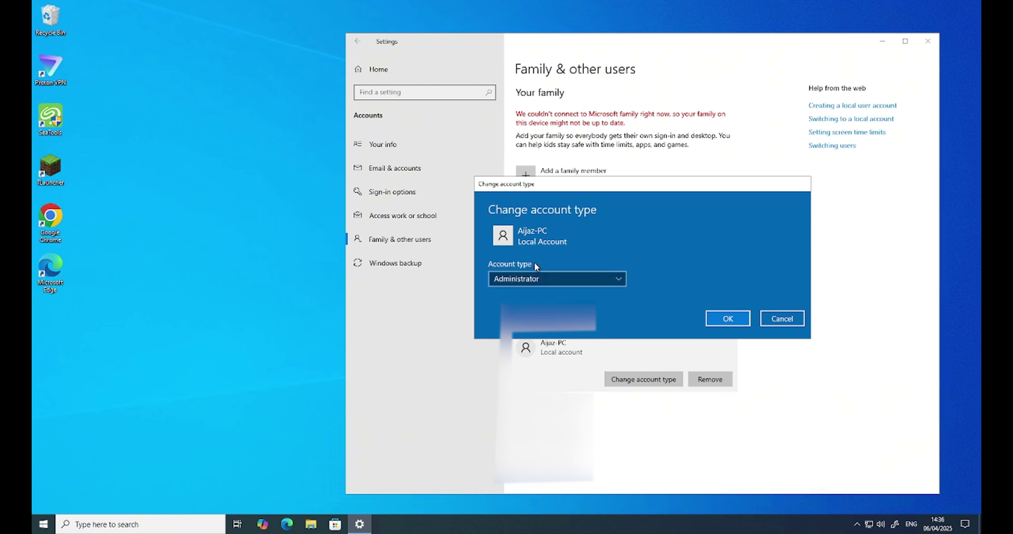
click(728, 320)
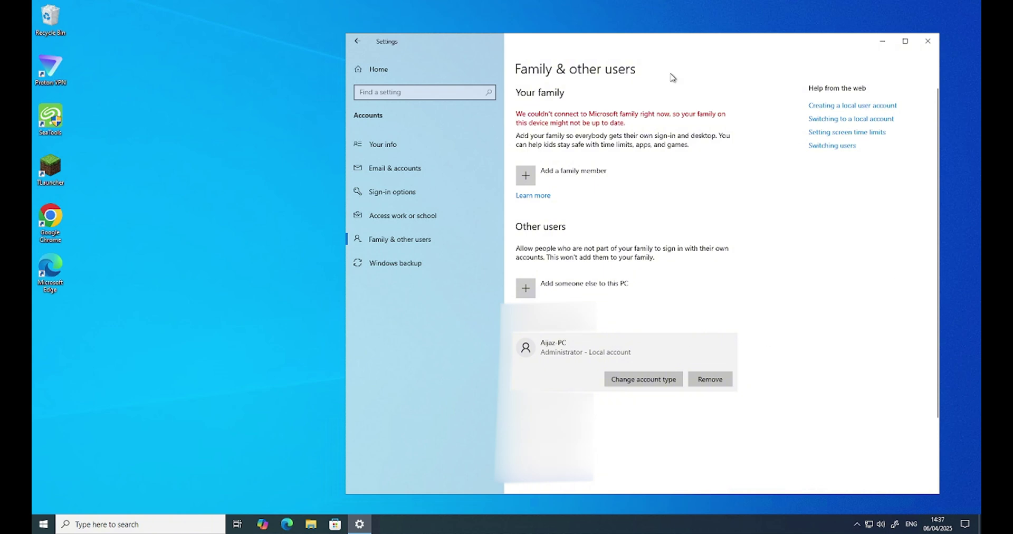
click(932, 43)
Sign out from the Start menu's account options so you can log into the new account.
click(44, 524)
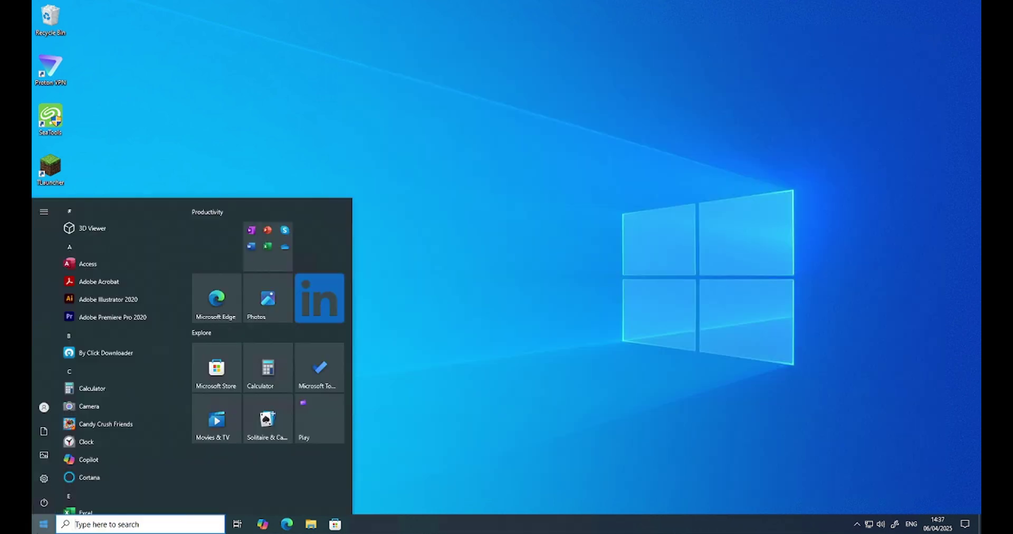
click(47, 409)
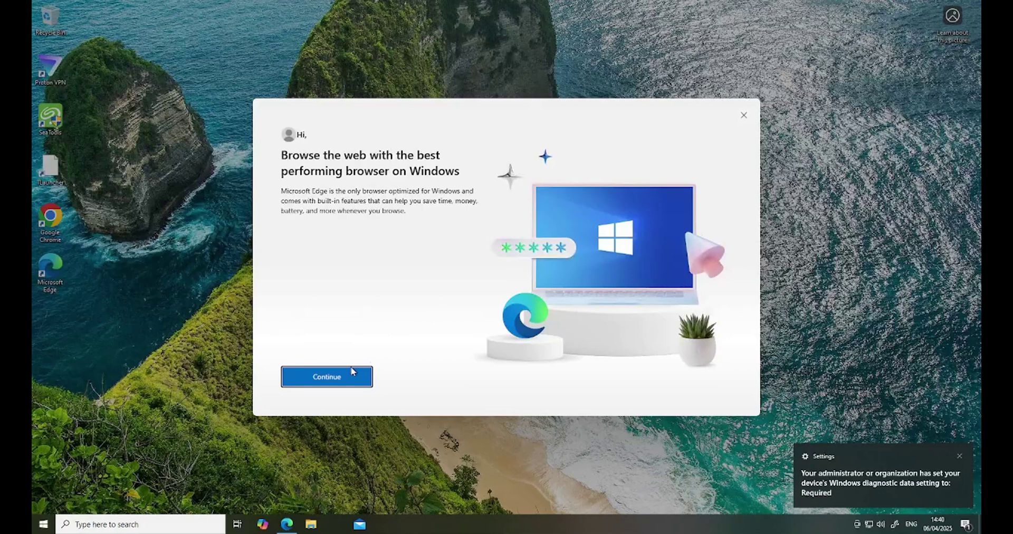
Finish Edge's first-run setup without syncing or sharing browsing data, then close Edge.
click(326, 384)
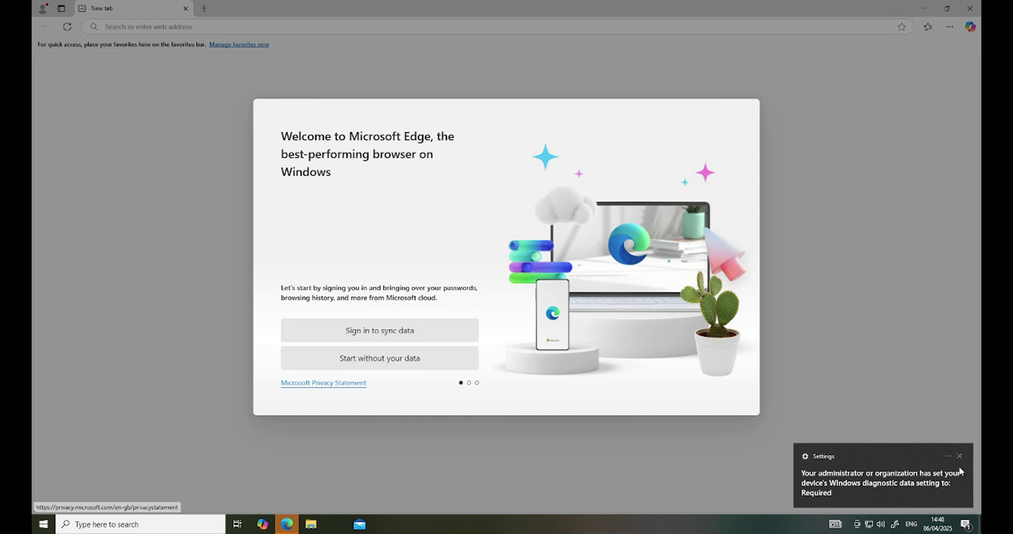
click(959, 456)
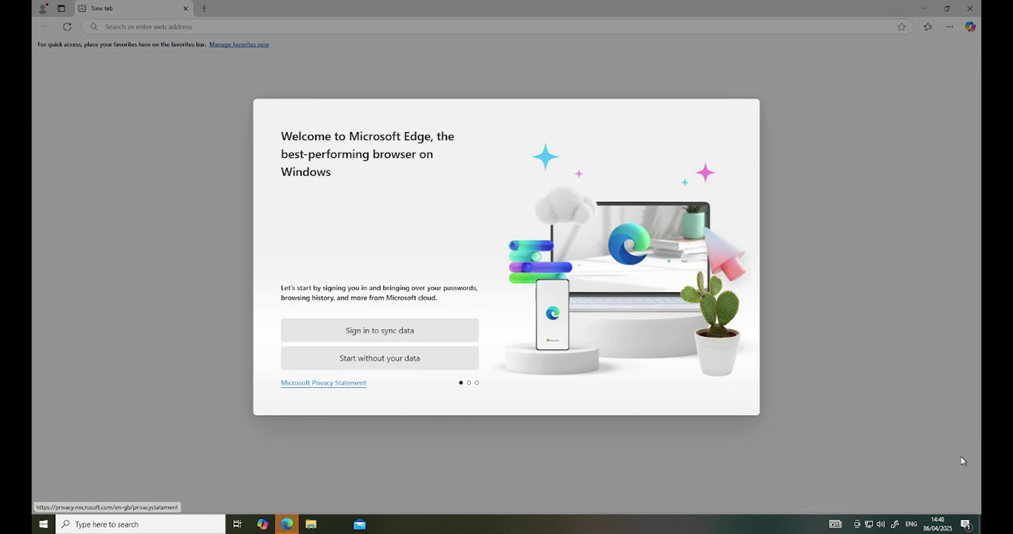
click(379, 364)
click(325, 323)
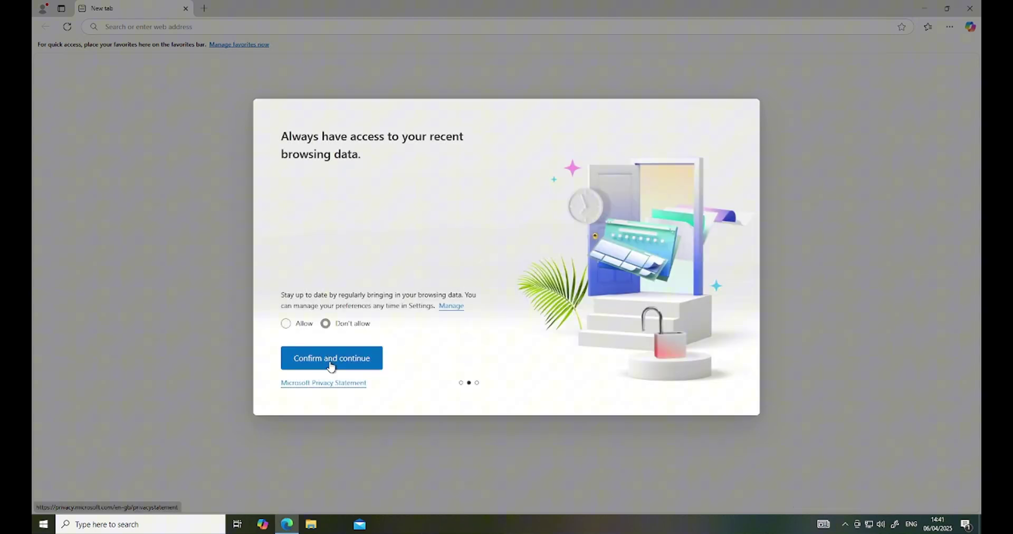
click(330, 364)
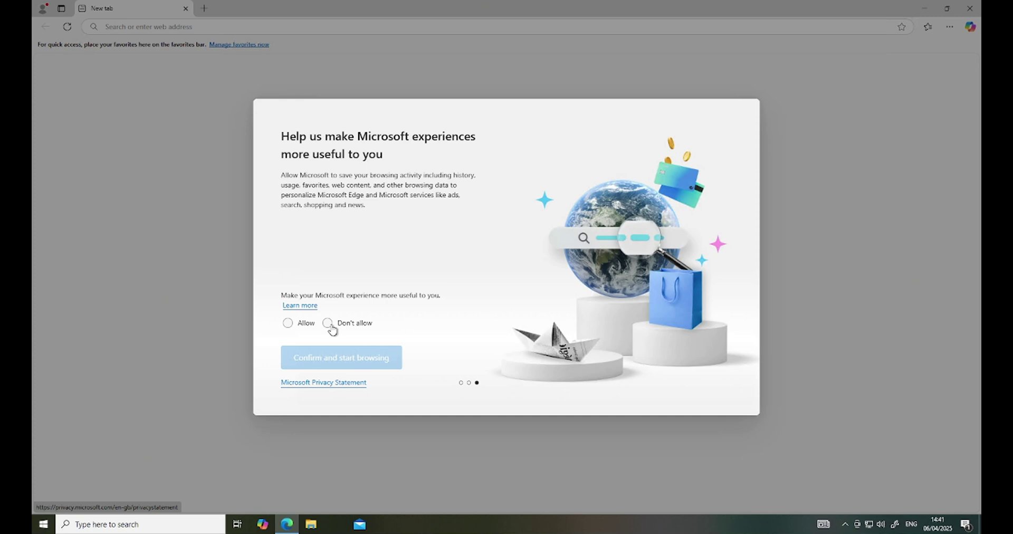
click(328, 322)
click(340, 358)
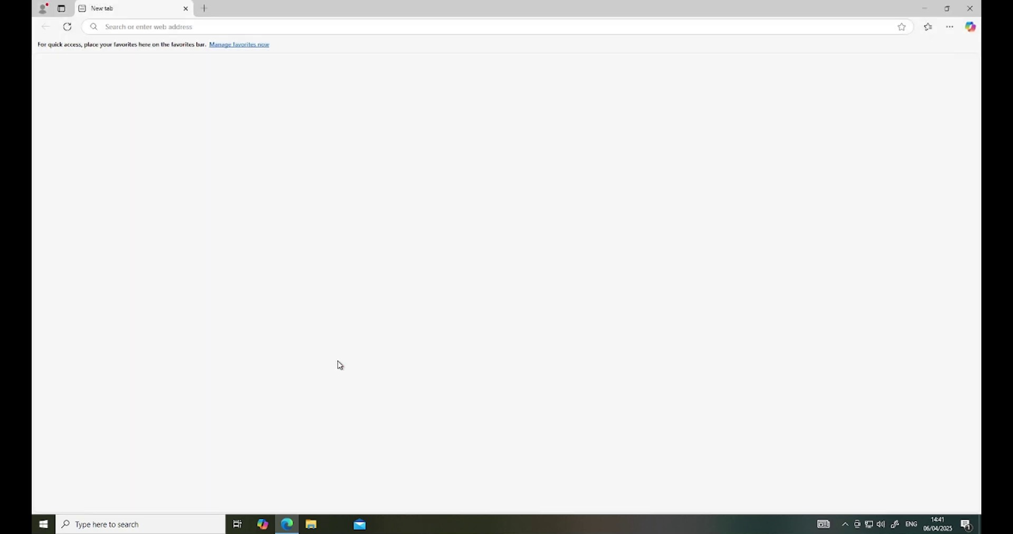
click(967, 7)
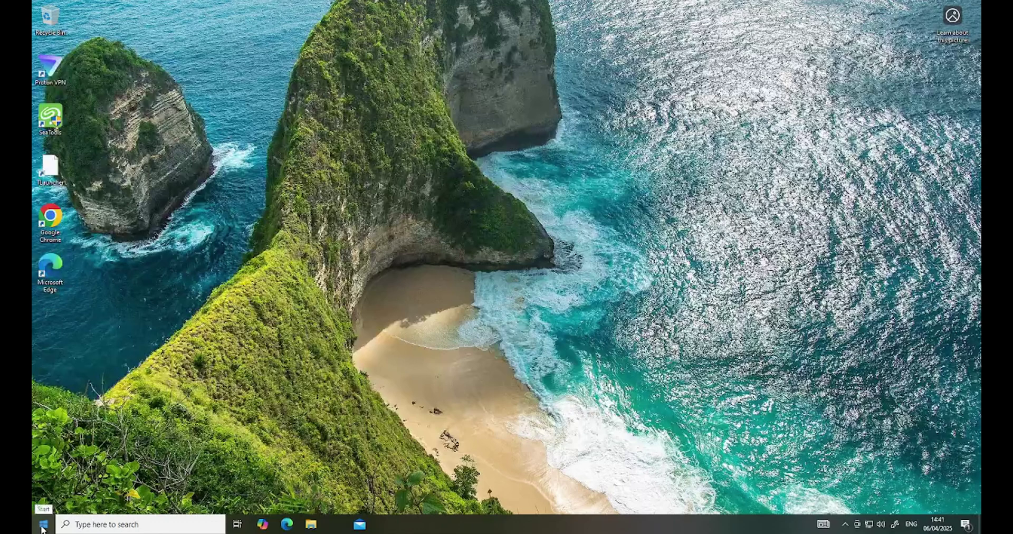
Open File Explorer, expand This PC, and move the window to the upper right.
click(312, 525)
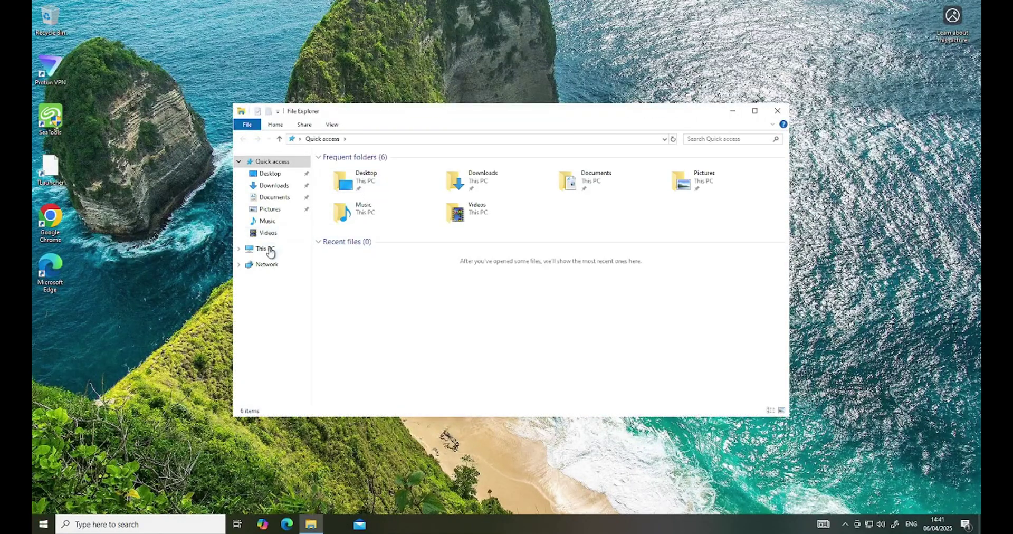
click(239, 250)
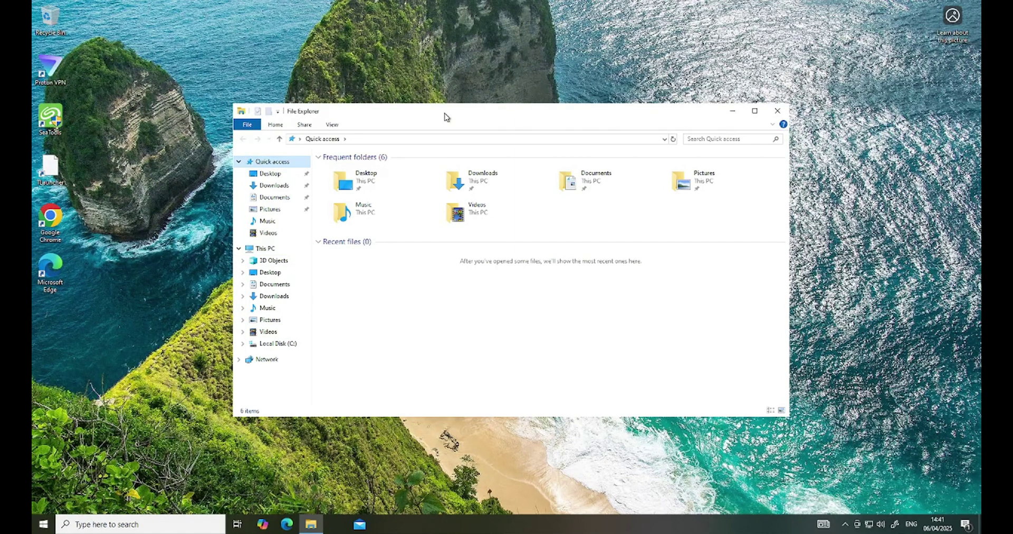
drag(445, 113, 601, 59)
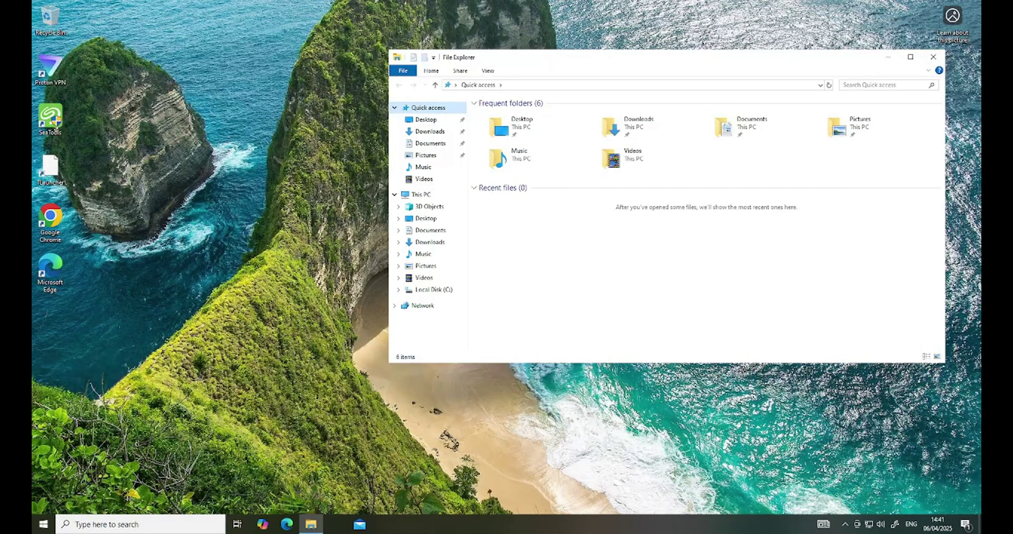
click(43, 524)
click(227, 110)
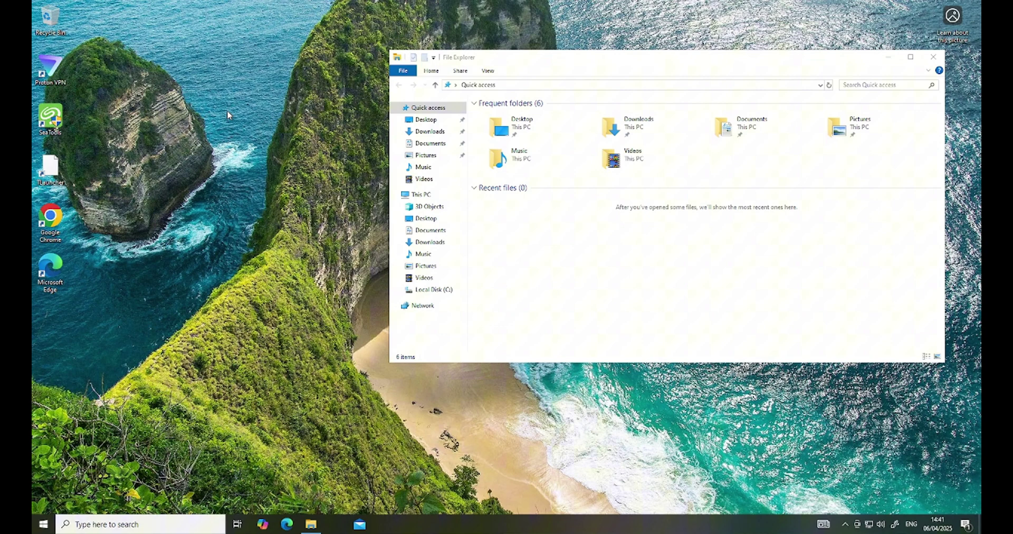
Open Command Prompt via a cmd search and run whoami /user to show the account name and SID.
key(super)
text(cmd)
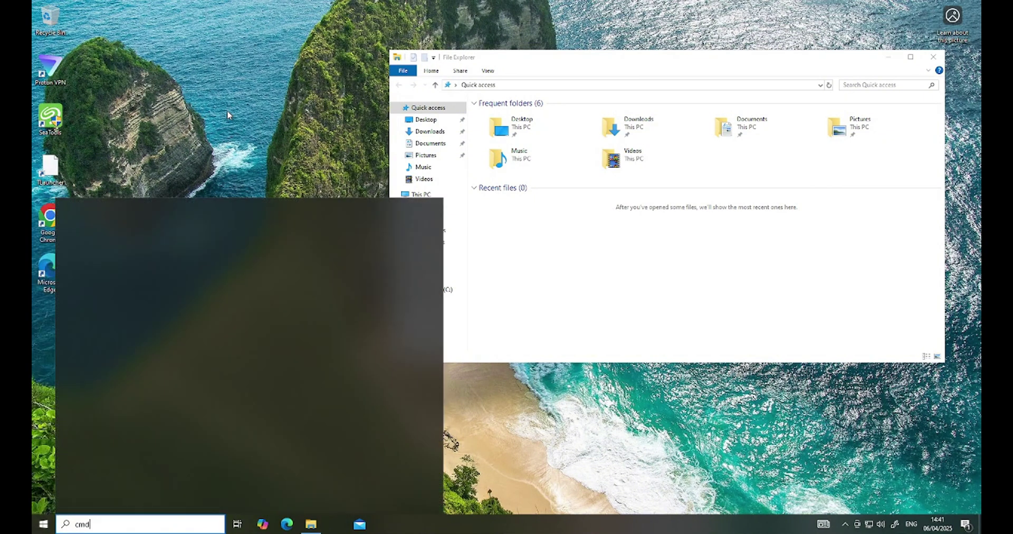
key(Return)
text(whoami /user)
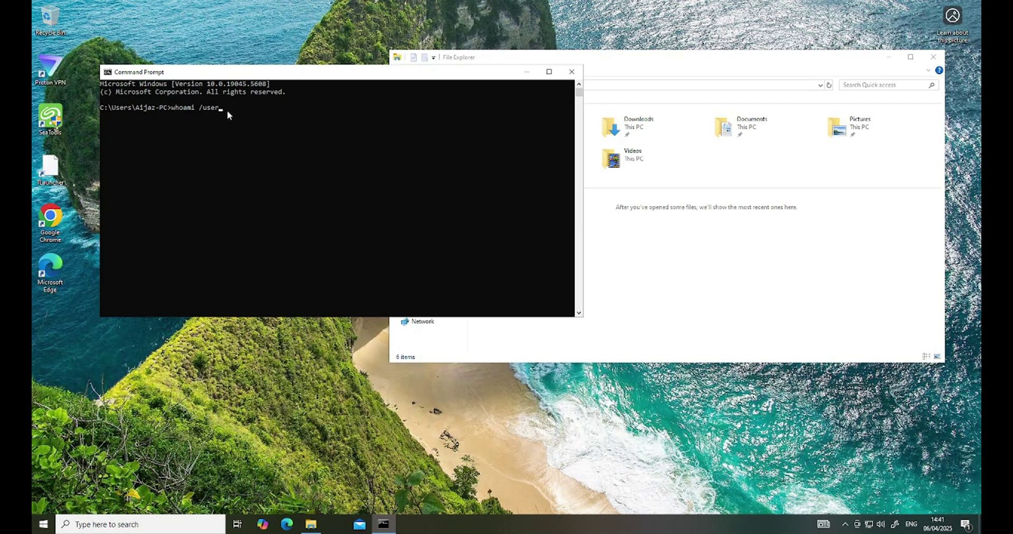
key(Return)
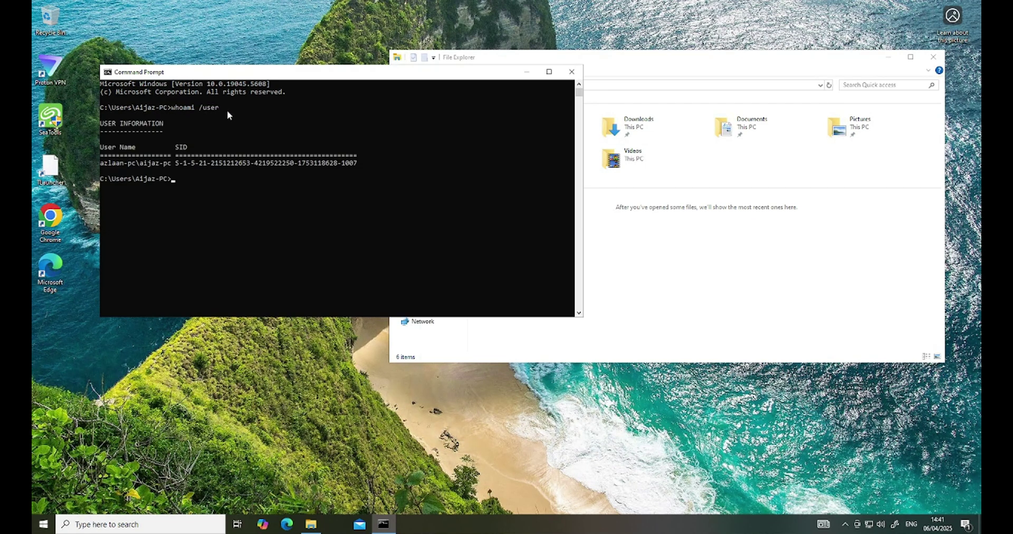
click(170, 164)
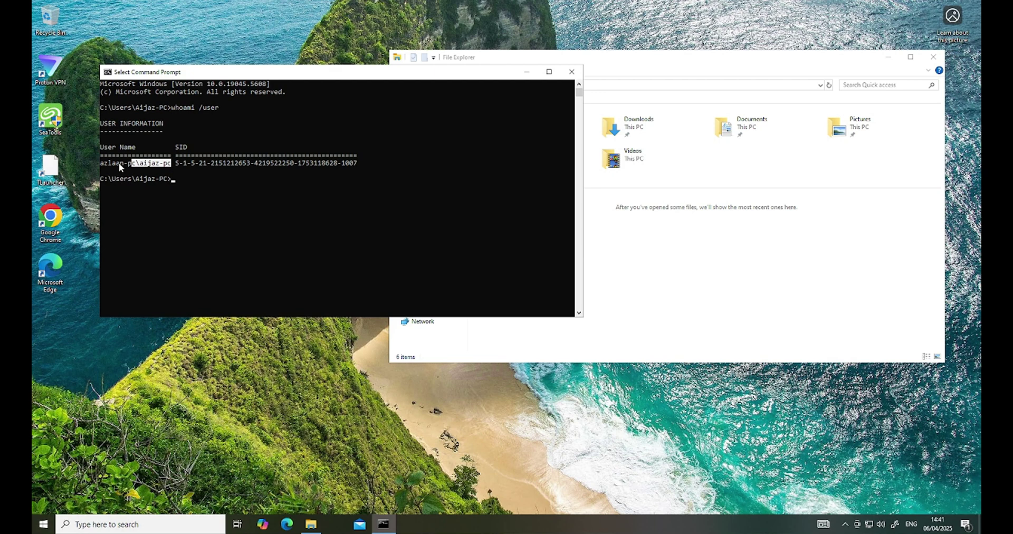
click(311, 525)
Open a second File Explorer window, arrange both side by side, and expand This PC on the left.
right_click(311, 525)
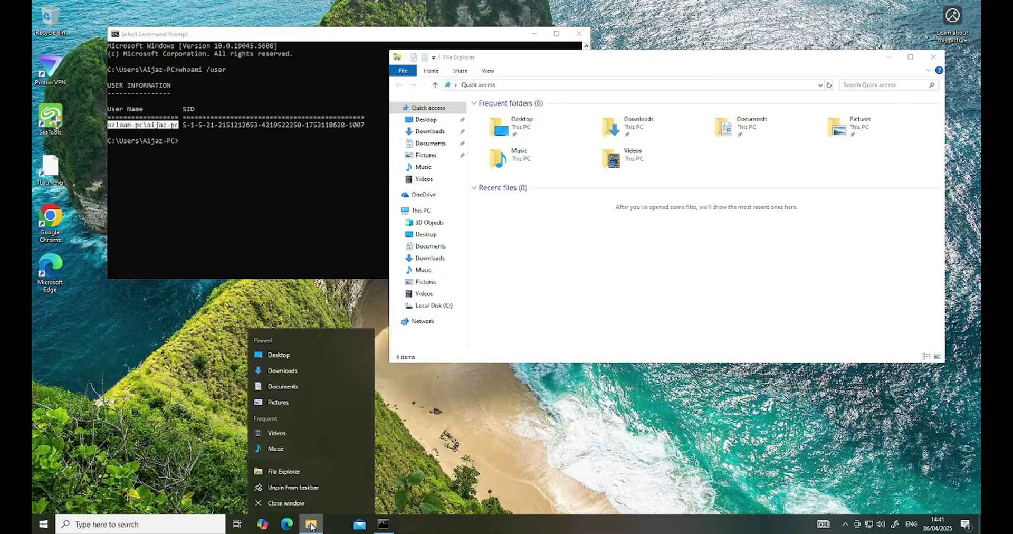
click(288, 475)
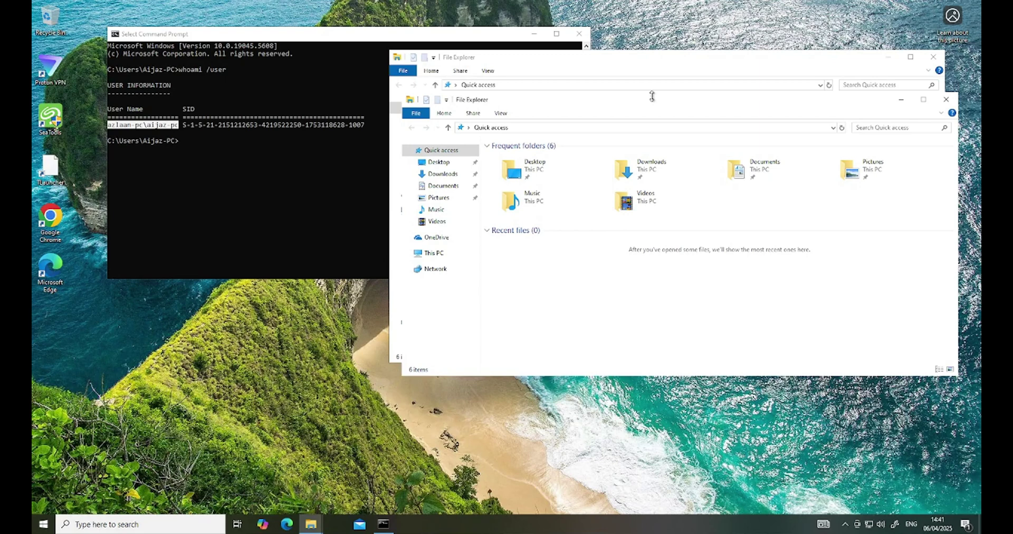
drag(758, 106, 416, 75)
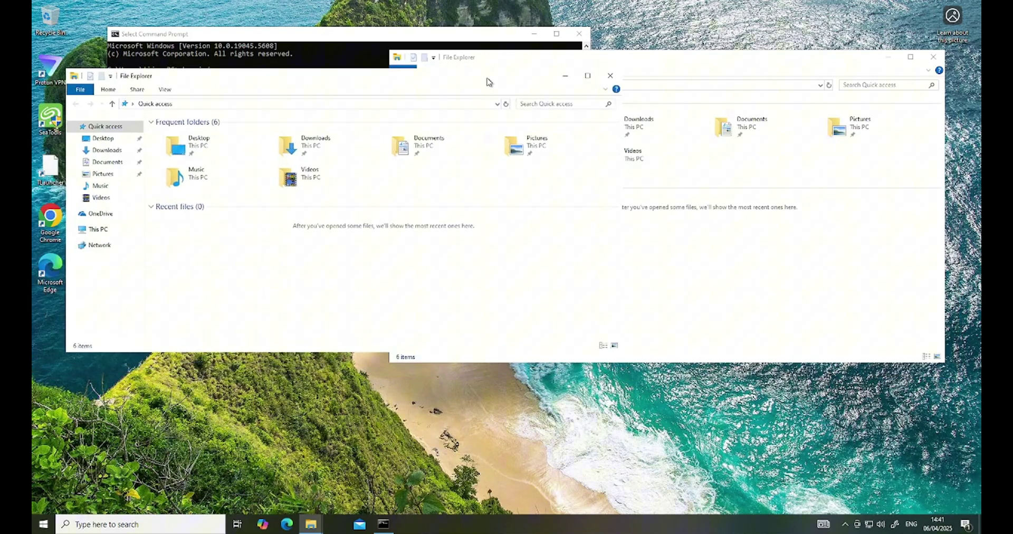
click(720, 58)
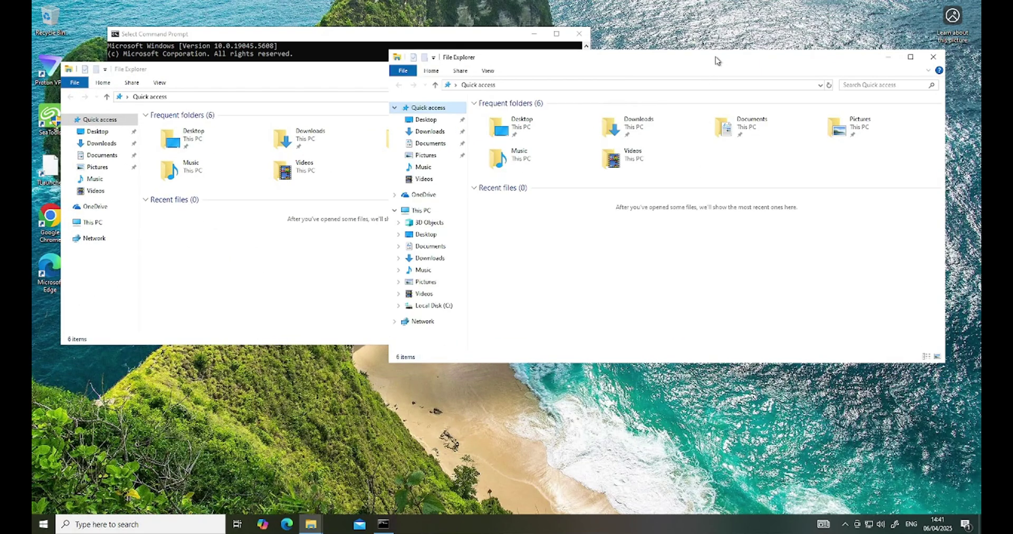
drag(456, 233, 352, 211)
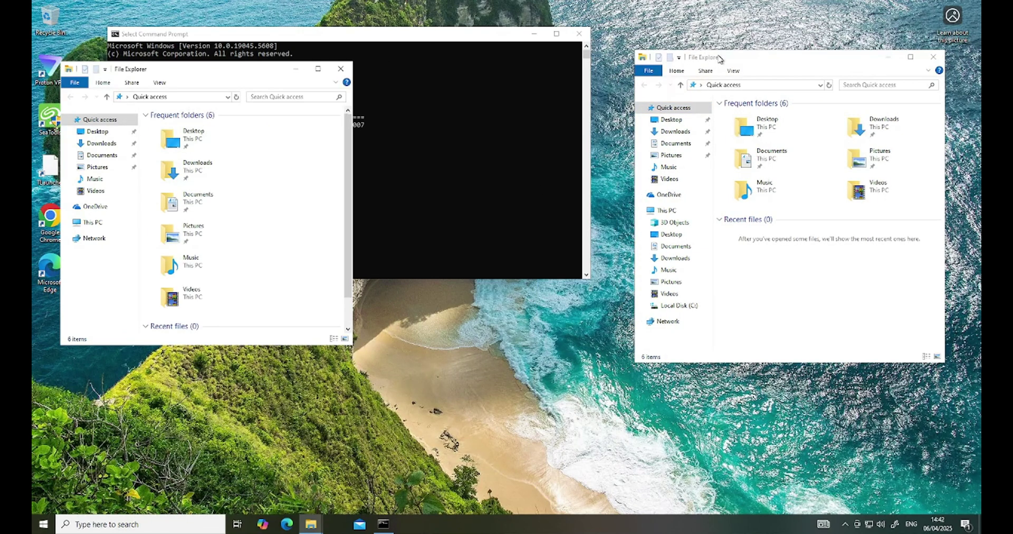
drag(719, 58, 531, 63)
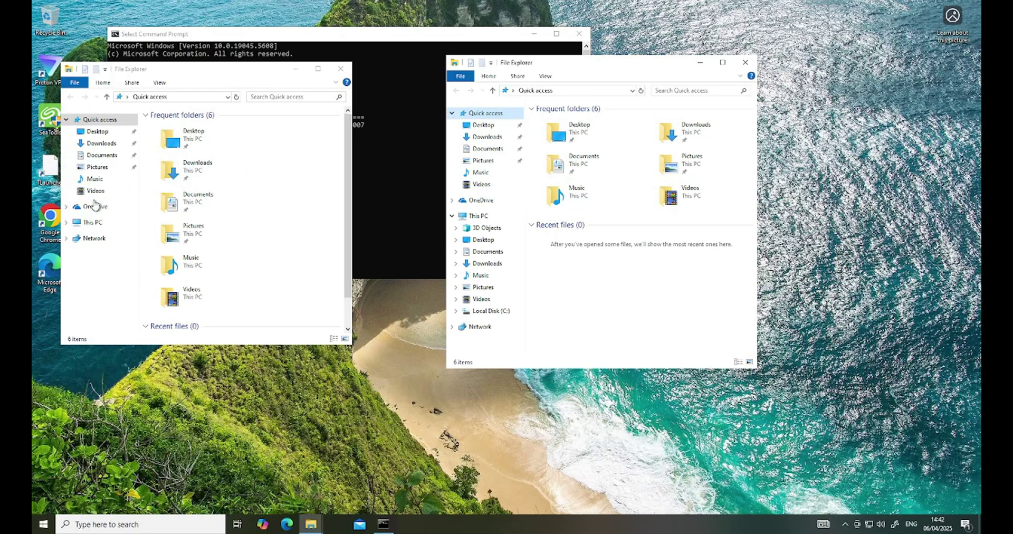
click(67, 223)
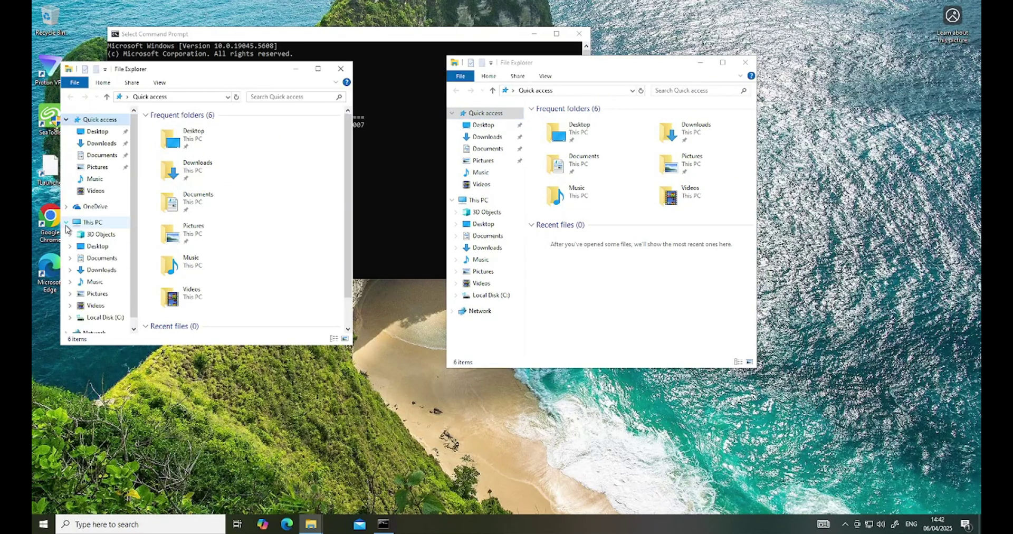
Open the old profile folder in C:\Users, granting permanent access, and expand Local Disk (C:) on the right.
click(101, 318)
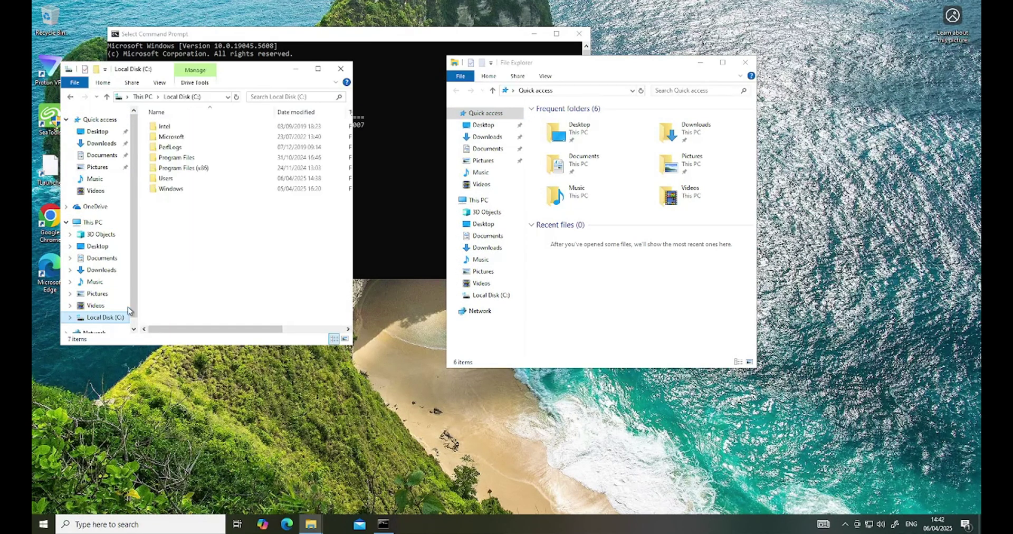
double_click(167, 178)
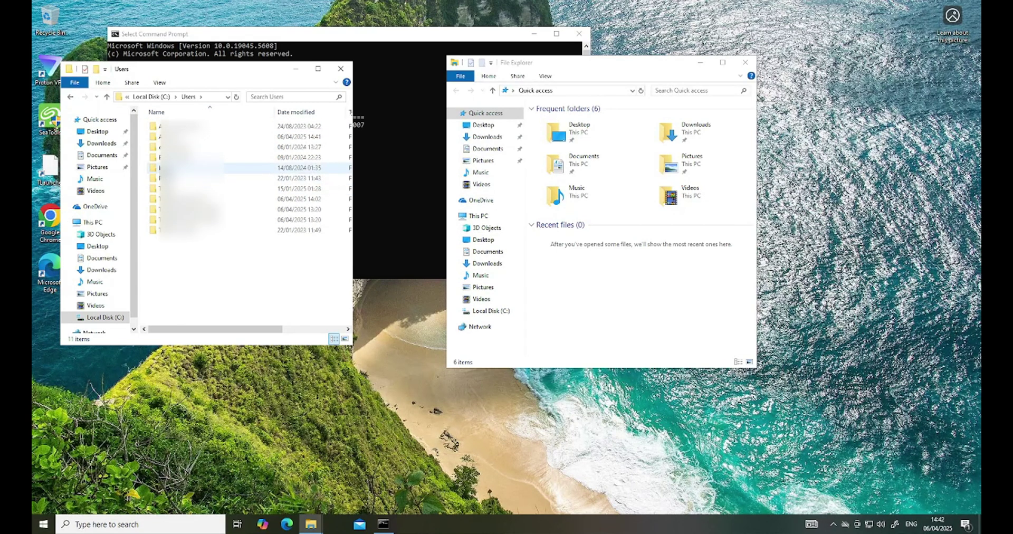
double_click(168, 168)
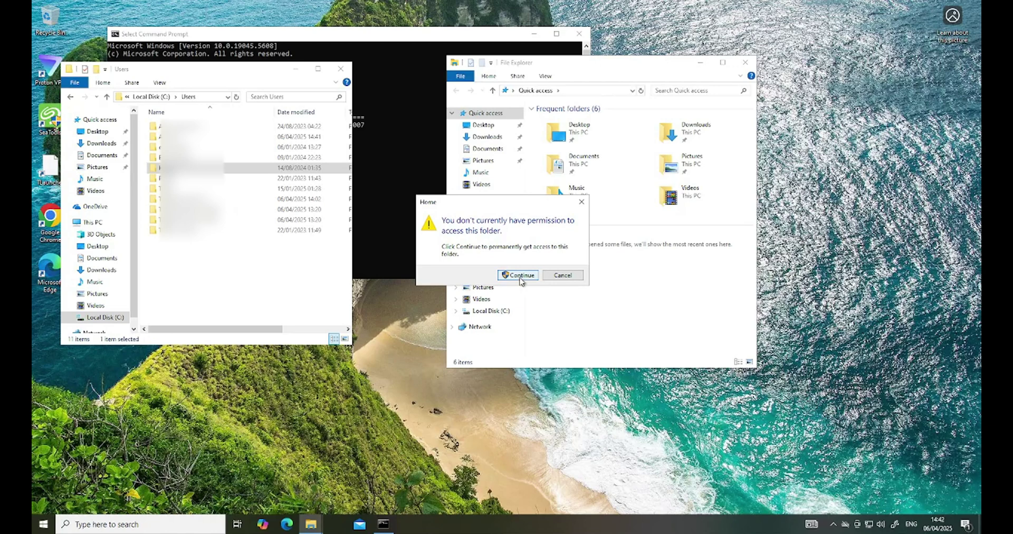
click(519, 276)
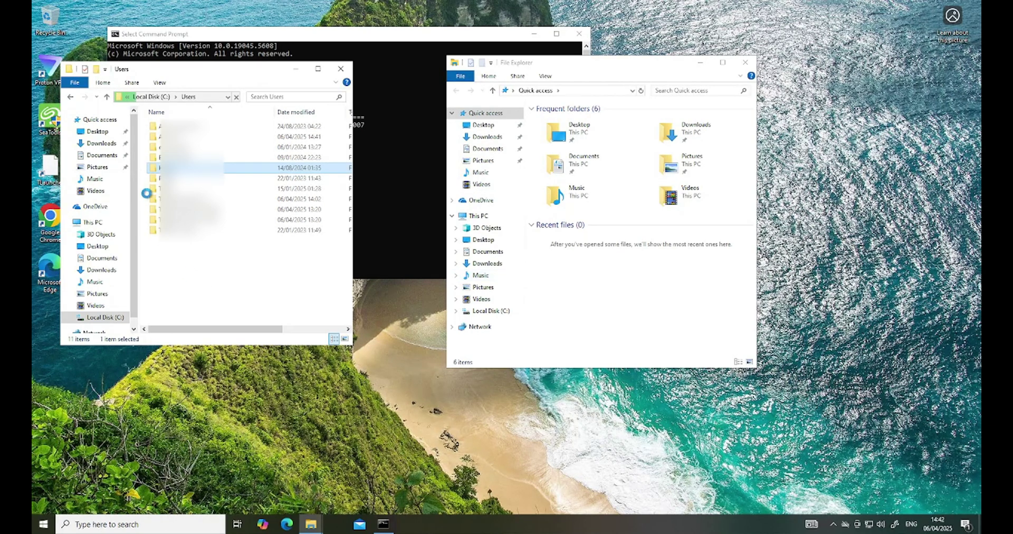
double_click(156, 166)
click(457, 315)
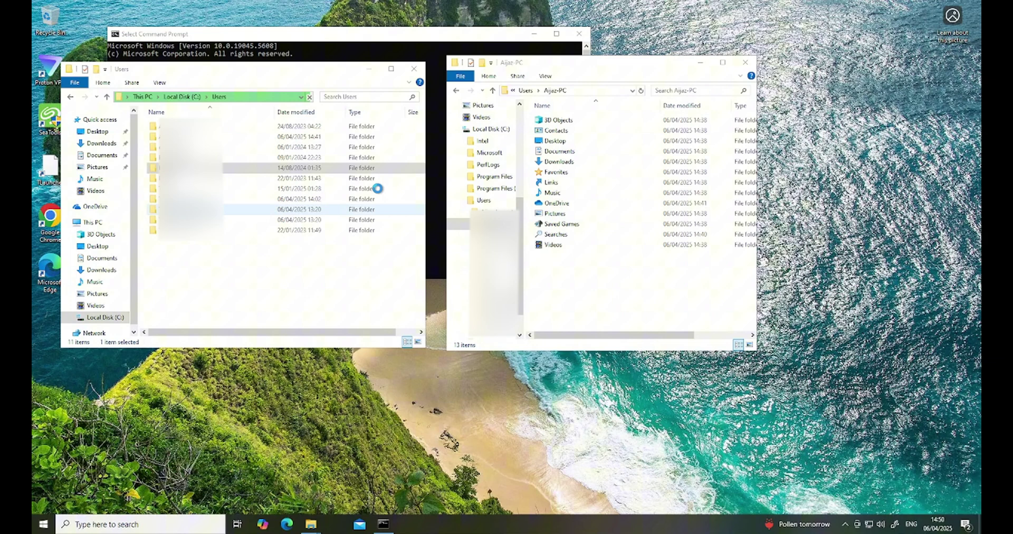
Select all 27 items in the old Home profile folder with Ctrl+A.
click(317, 167)
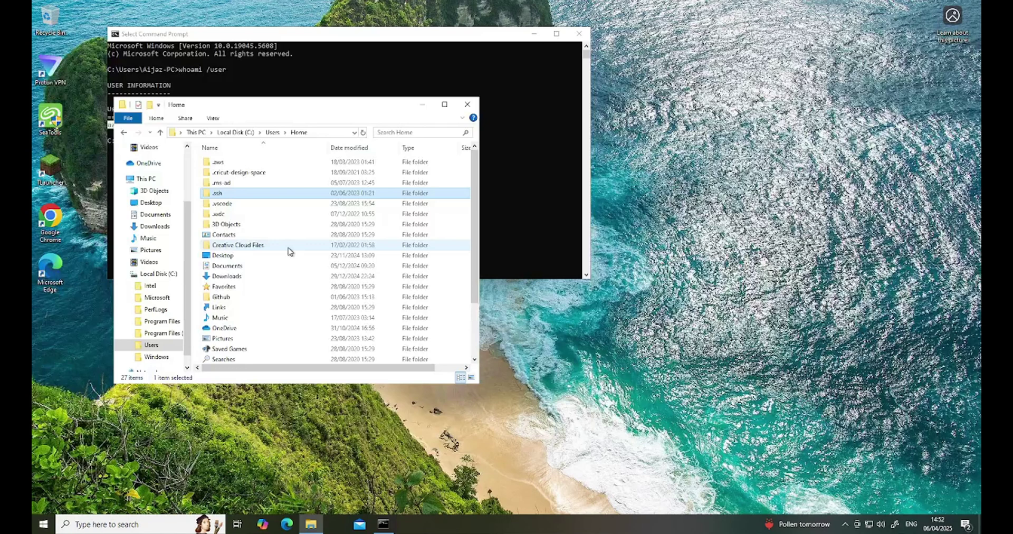
scroll(267, 256, down, 3)
scroll(267, 256, up, 3)
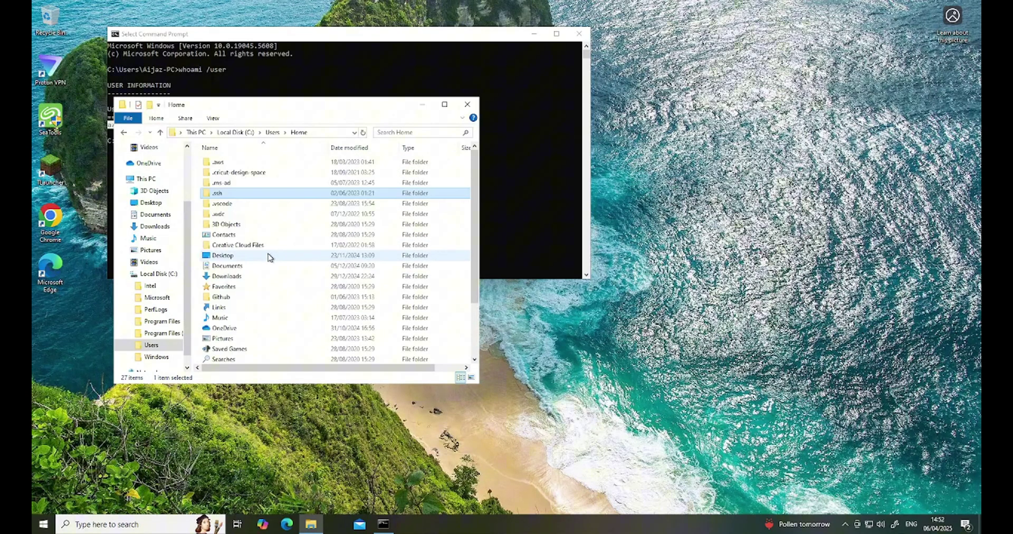
key(Down)
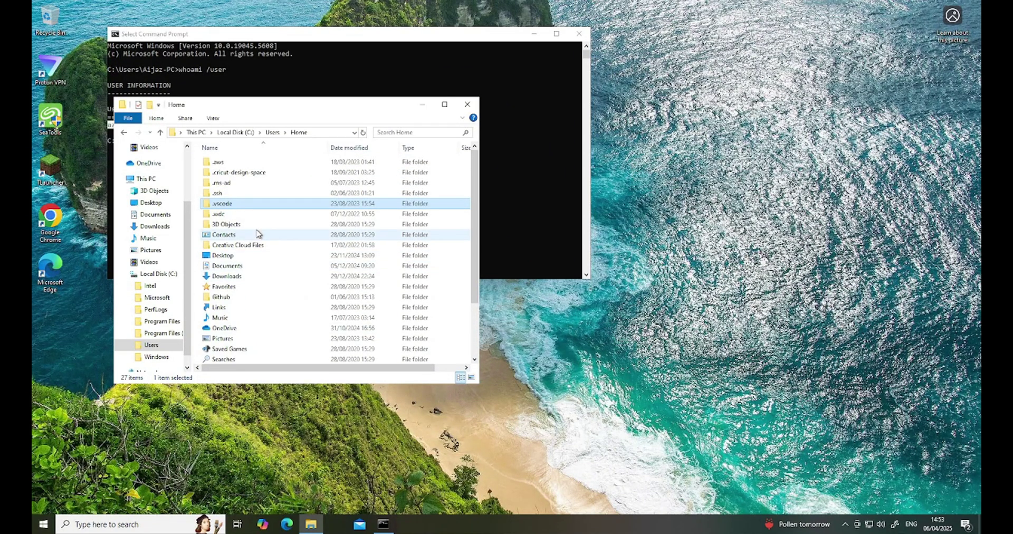
key(ctrl+a)
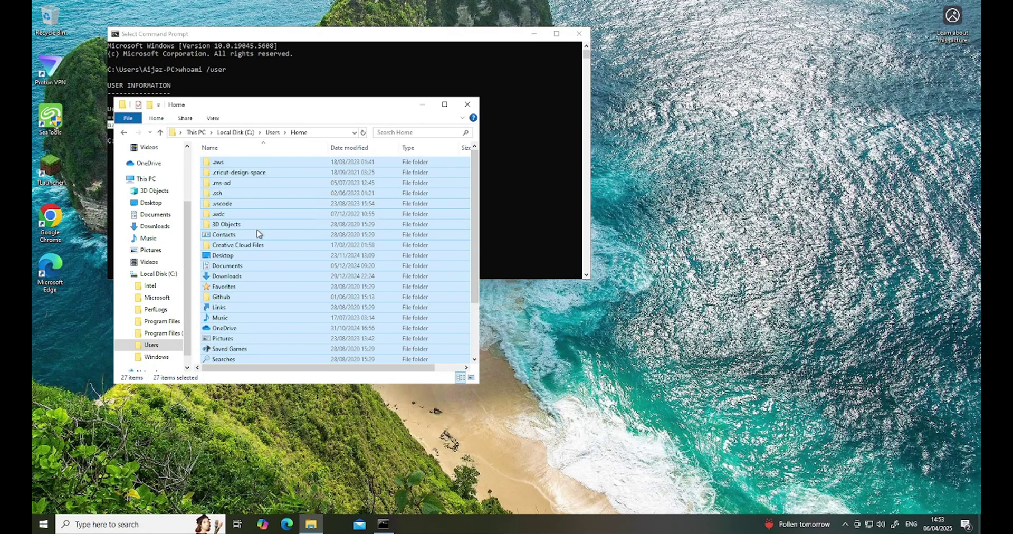
Open a new Explorer window beside the Home folder and browse to the new account's folder in C:\Users.
click(311, 524)
right_click(311, 524)
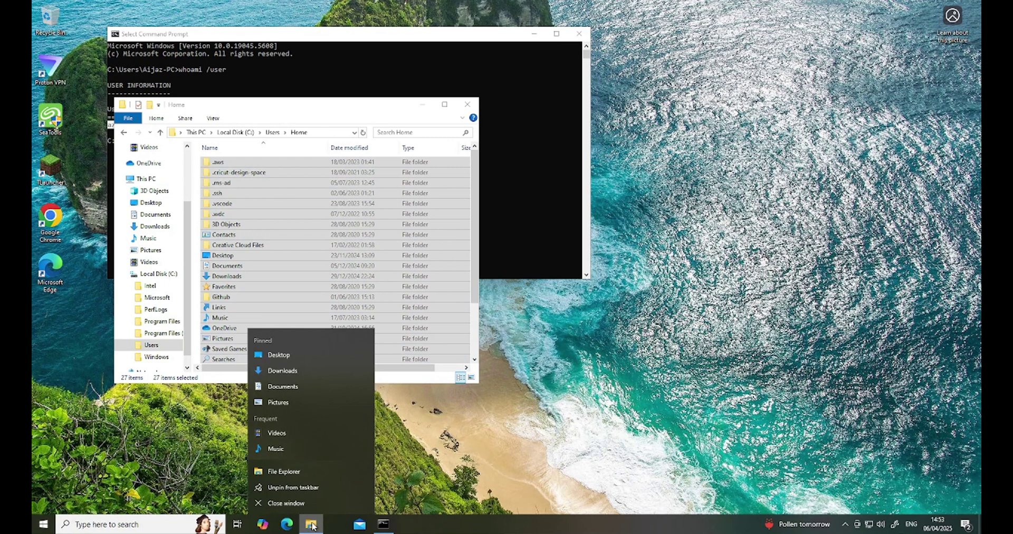
click(311, 471)
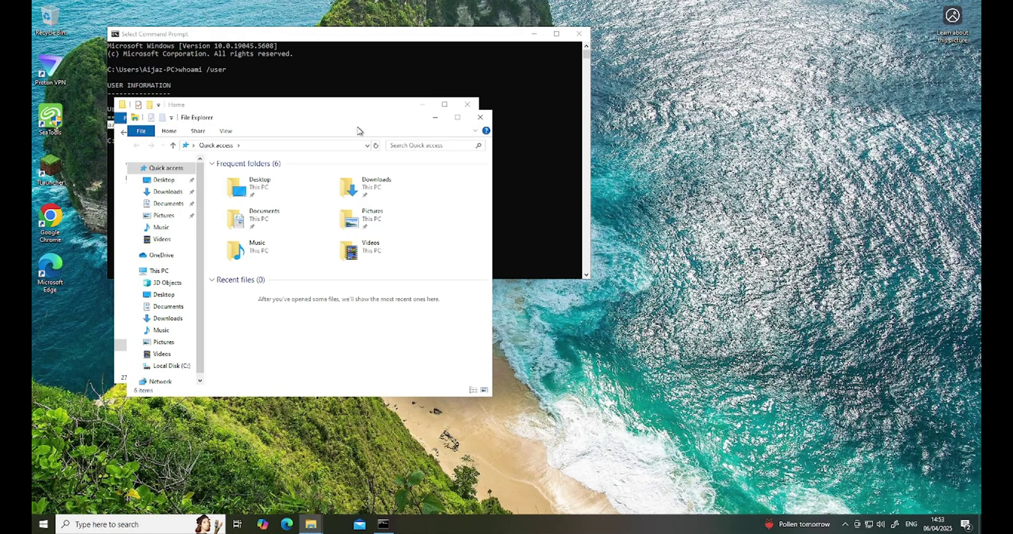
drag(359, 119, 701, 117)
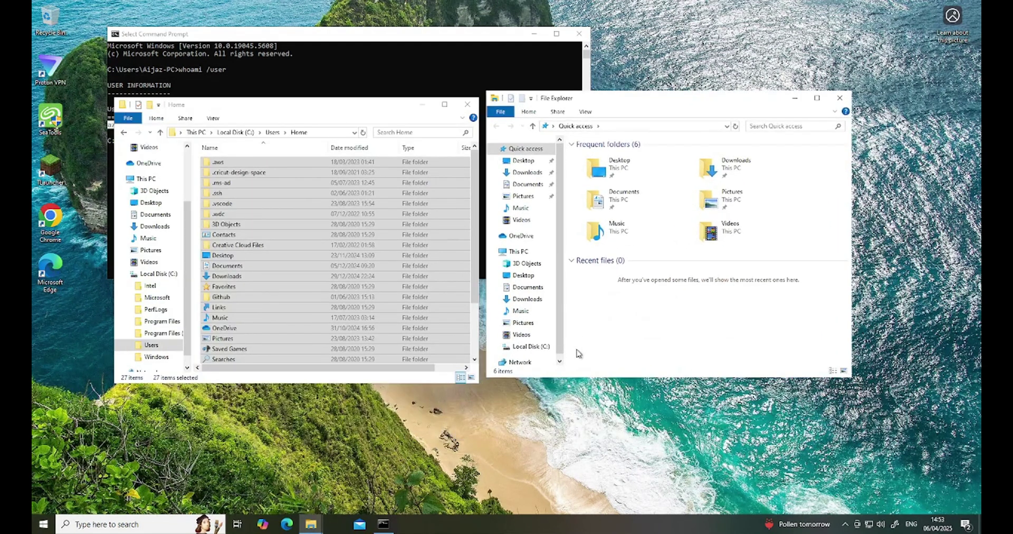
click(532, 347)
double_click(591, 208)
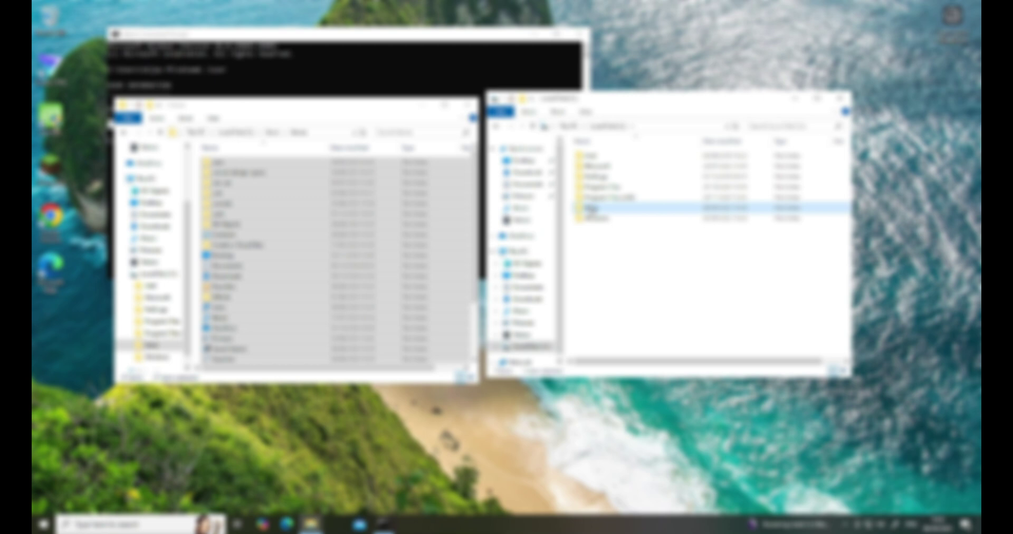
double_click(596, 166)
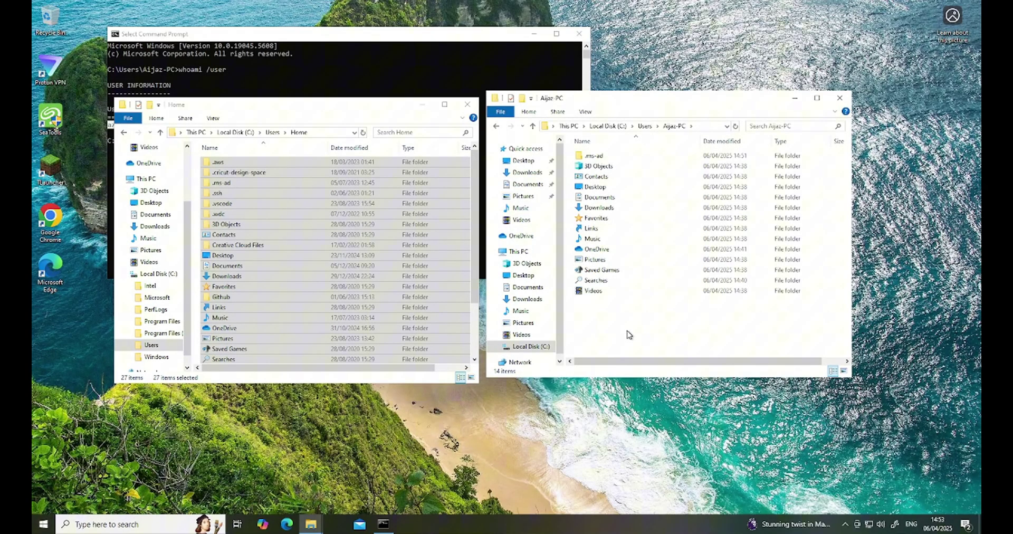
Paste the Home items there, granting administrator permission for all current items.
key(ctrl+v)
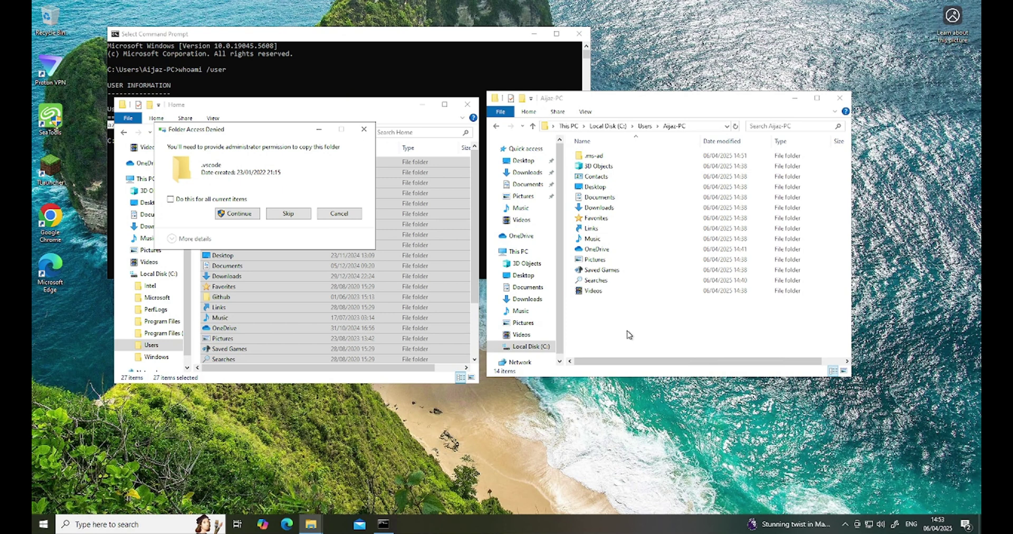
click(169, 199)
click(237, 213)
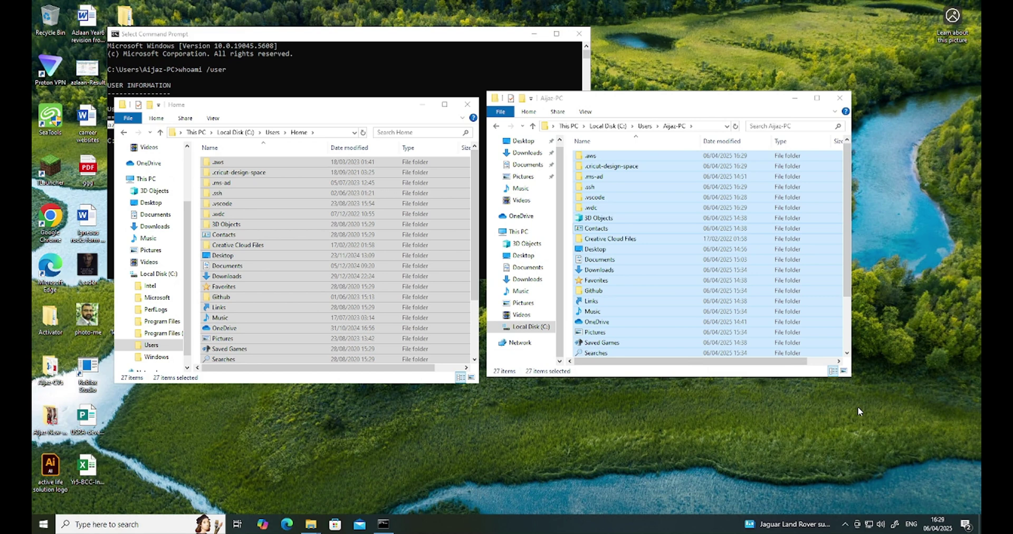
Close both Explorer windows after checking the copied items, and reposition the Command Prompt window.
click(847, 337)
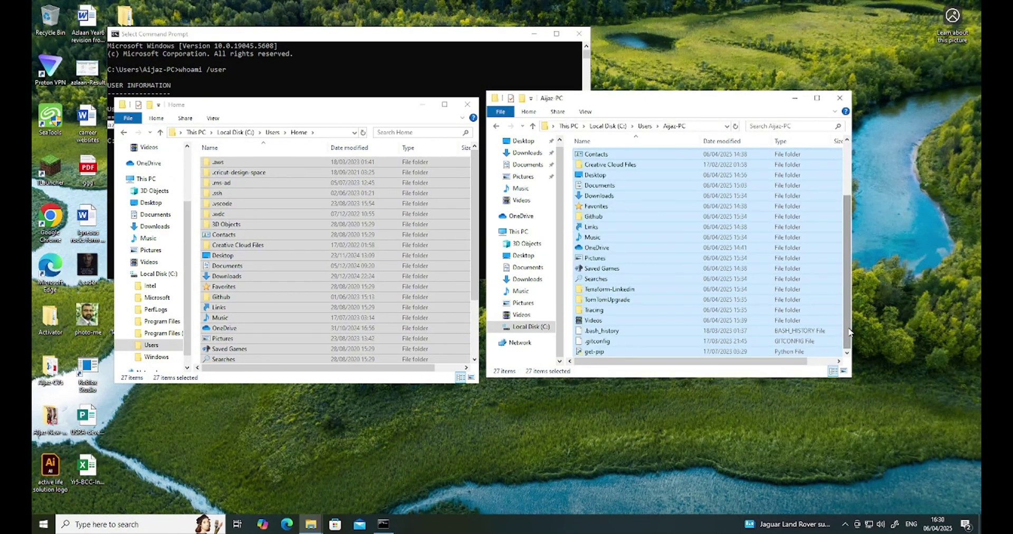
scroll(770, 305, up, 3)
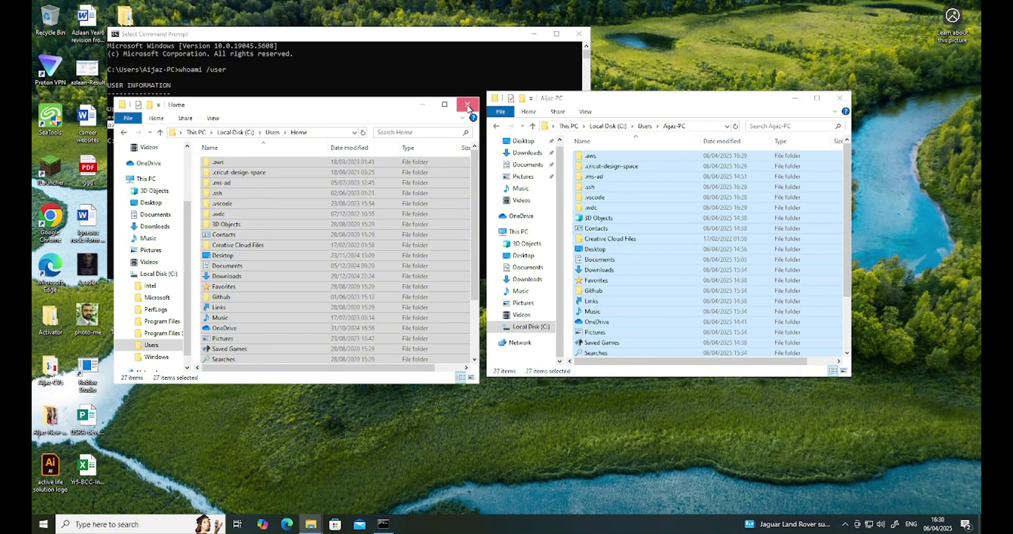
click(468, 106)
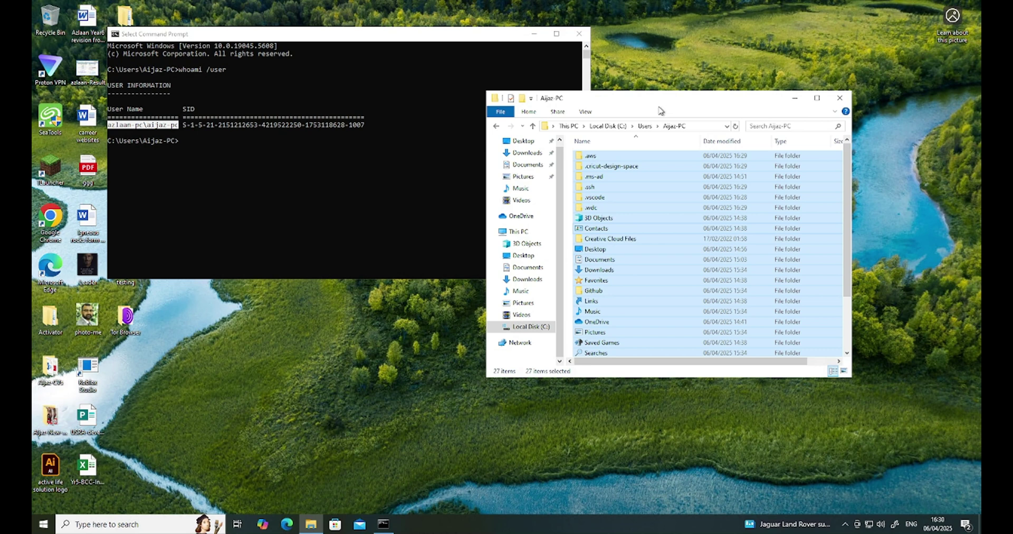
click(839, 97)
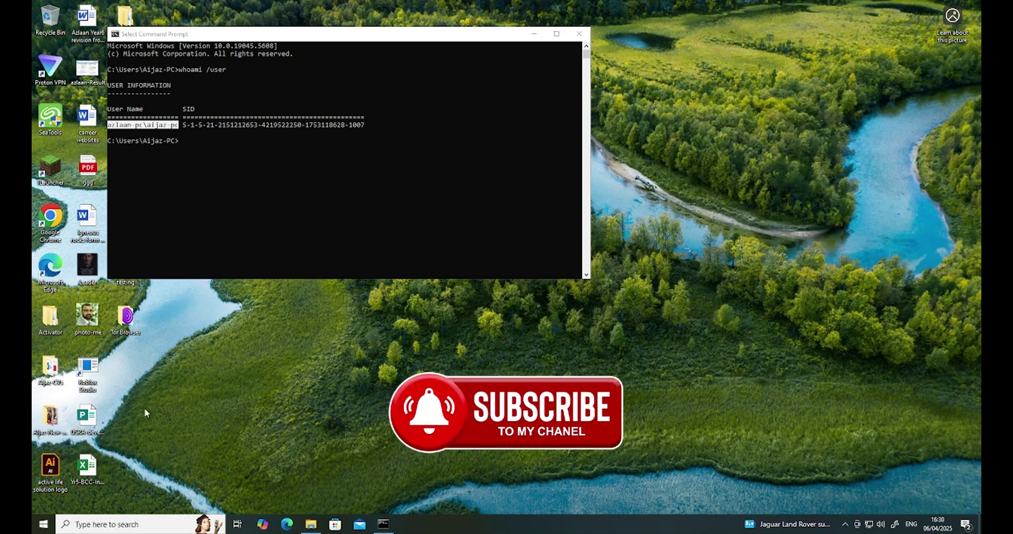
drag(370, 42, 326, 204)
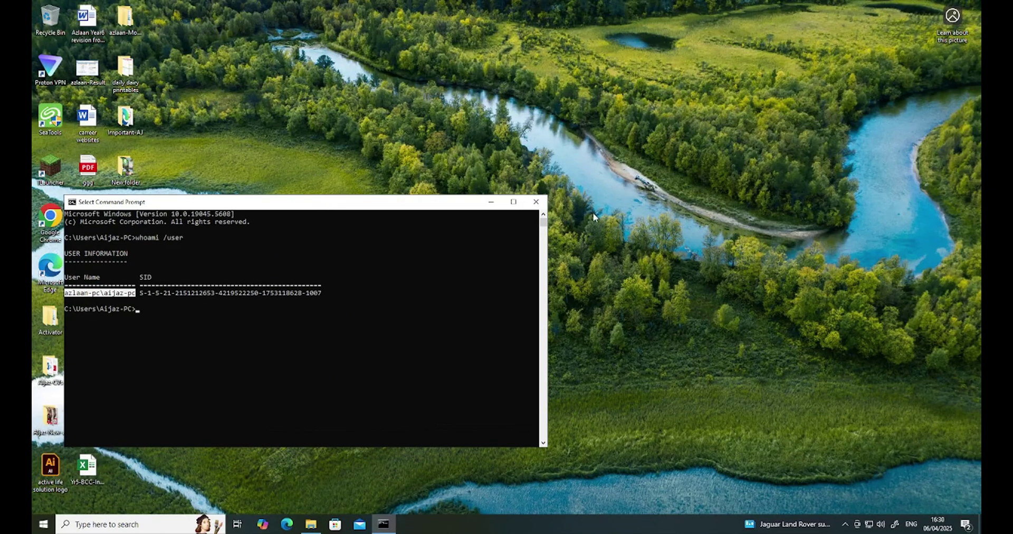
drag(464, 200, 474, 173)
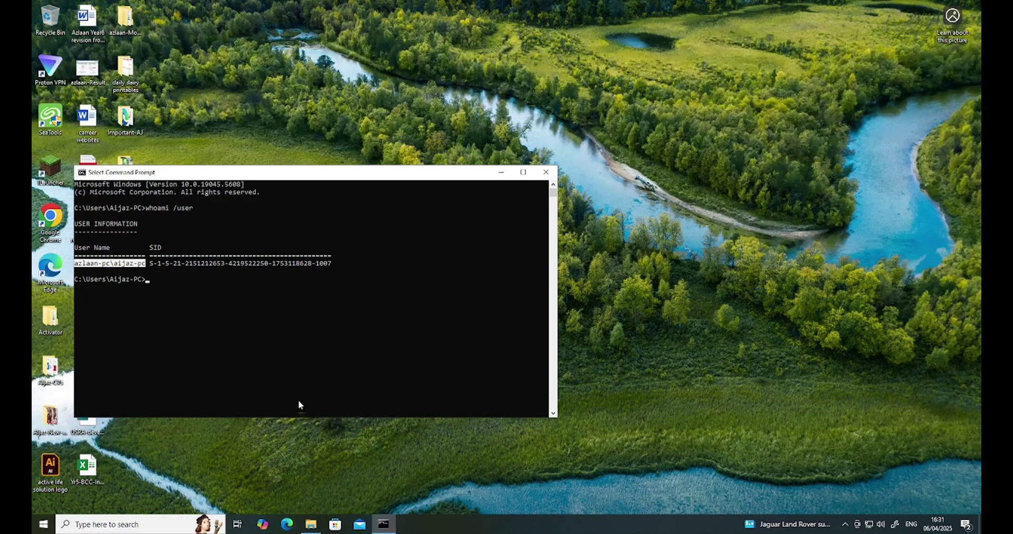
Sign out of the new account from the Start menu's account options.
click(42, 527)
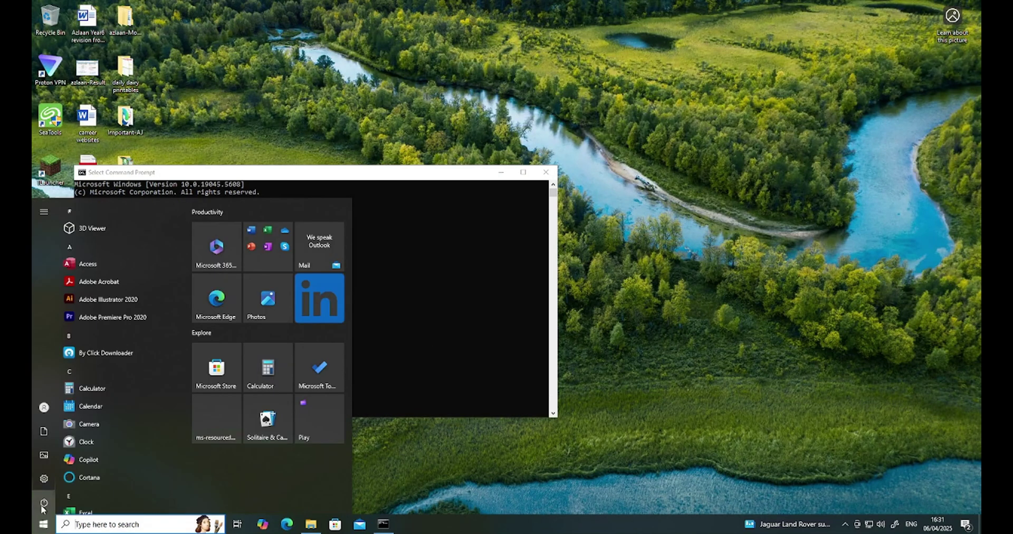
click(44, 504)
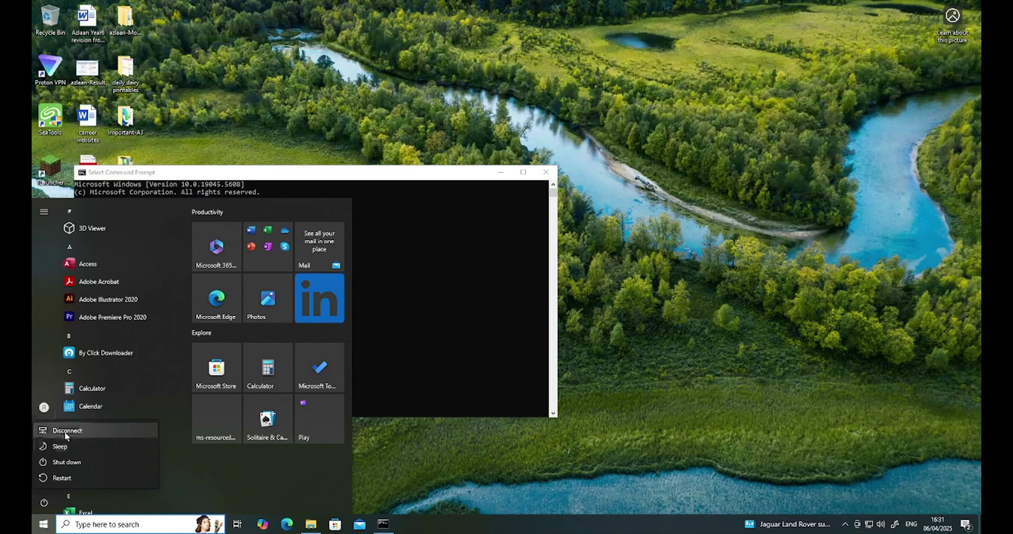
click(45, 404)
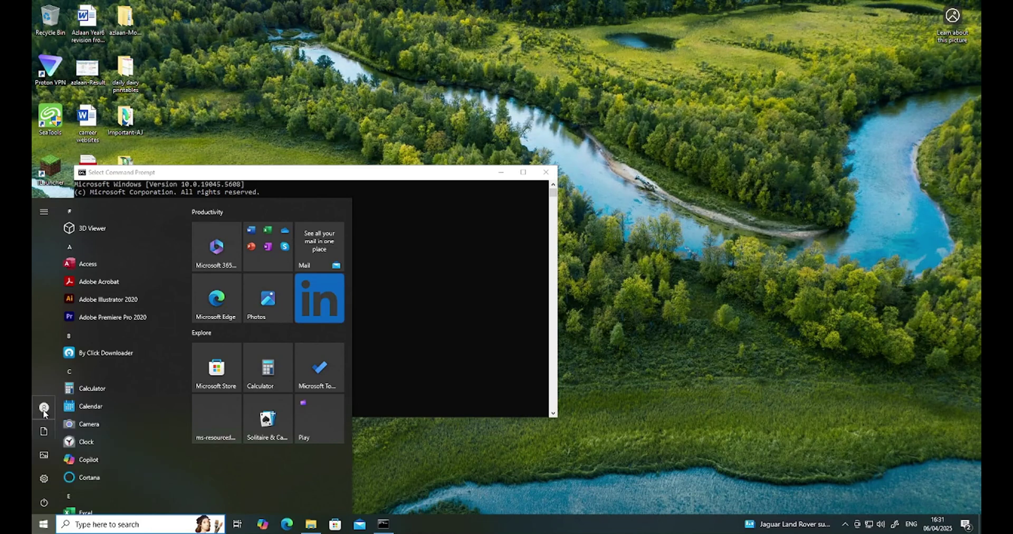
click(44, 408)
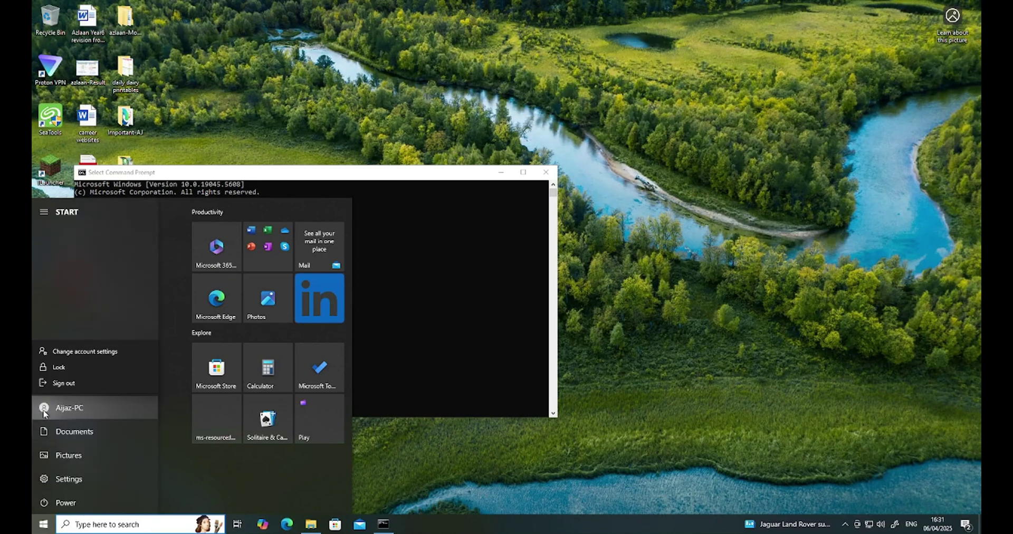
click(60, 383)
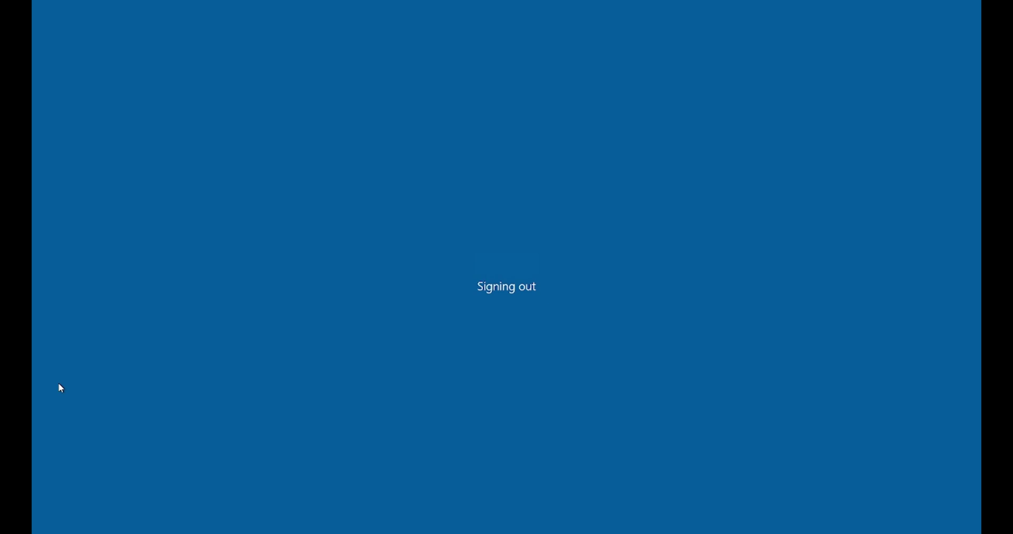